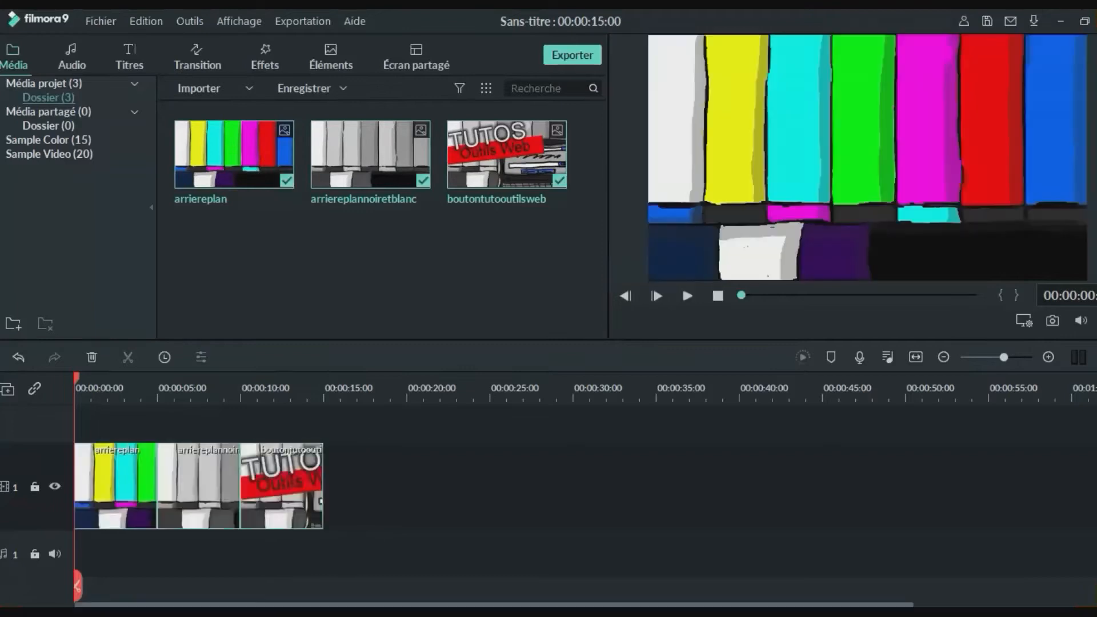
# Move the arriereplannoiretblanc clip to track 2 from about 0.9 s and bring boutontutooutilsweb closer behind arriereplan on track 3.
pyautogui.doubleClick(178, 478)
pyautogui.click(553, 319)
pyautogui.moveTo(199, 468); pyautogui.dragTo(130, 513)
pyautogui.scroll(5, 157, 513)
pyautogui.scroll(-3, 371, 513)
pyautogui.moveTo(1005, 466); pyautogui.dragTo(472, 465)
pyautogui.hscroll(-5, 472, 465)
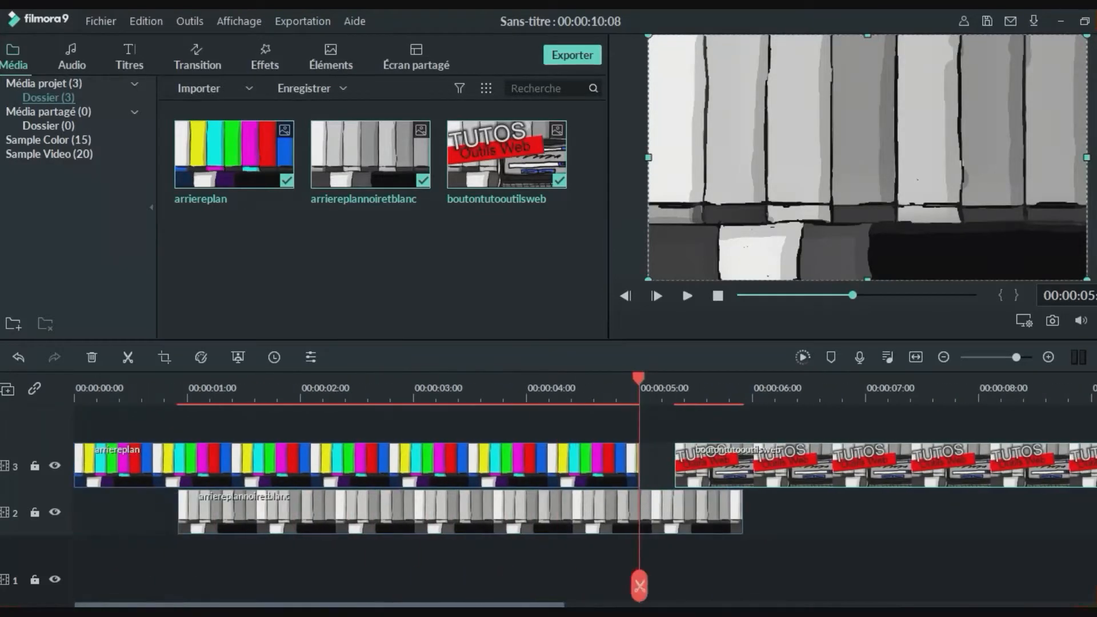
# Split the arriereplan clip at about 2.4 s and delete the part after the cut.
pyautogui.click(349, 389)
pyautogui.hotkey('ctrl', 'b')
pyautogui.click(404, 466)
pyautogui.press('Delete')
# Position arriereplannoiretblanc to start under the end of the arriereplan clip at about 1 s, and move boutontutooutilsweb to track 4.
pyautogui.moveTo(286, 513); pyautogui.dragTo(402, 514)
pyautogui.moveTo(169, 466); pyautogui.dragTo(205, 466)
pyautogui.moveTo(686, 465); pyautogui.dragTo(686, 423)
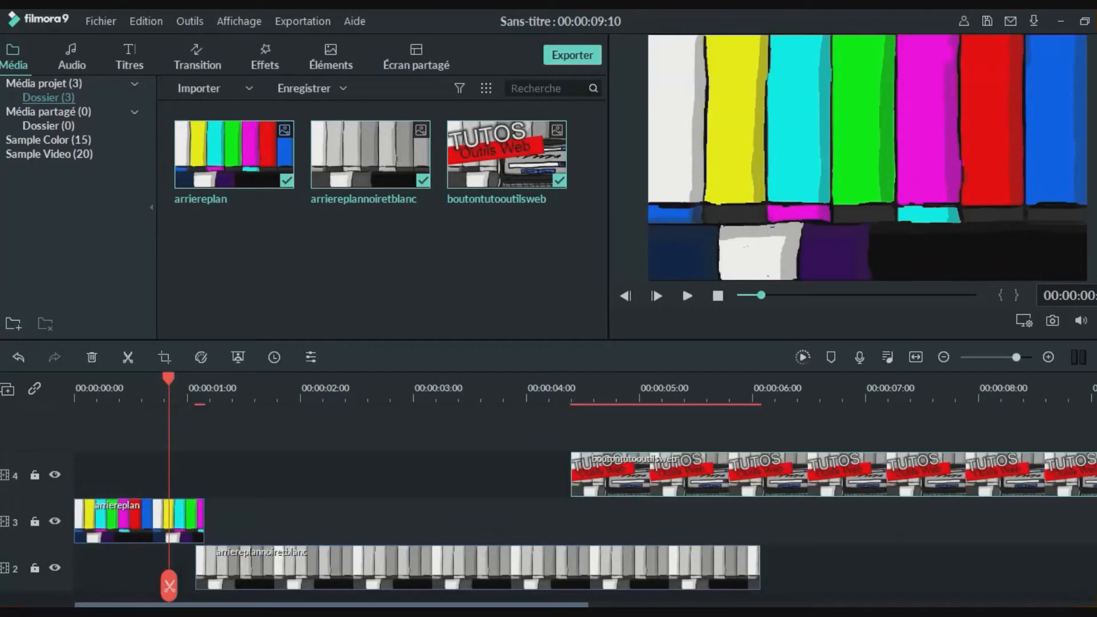
pyautogui.click(77, 394)
pyautogui.press('space')
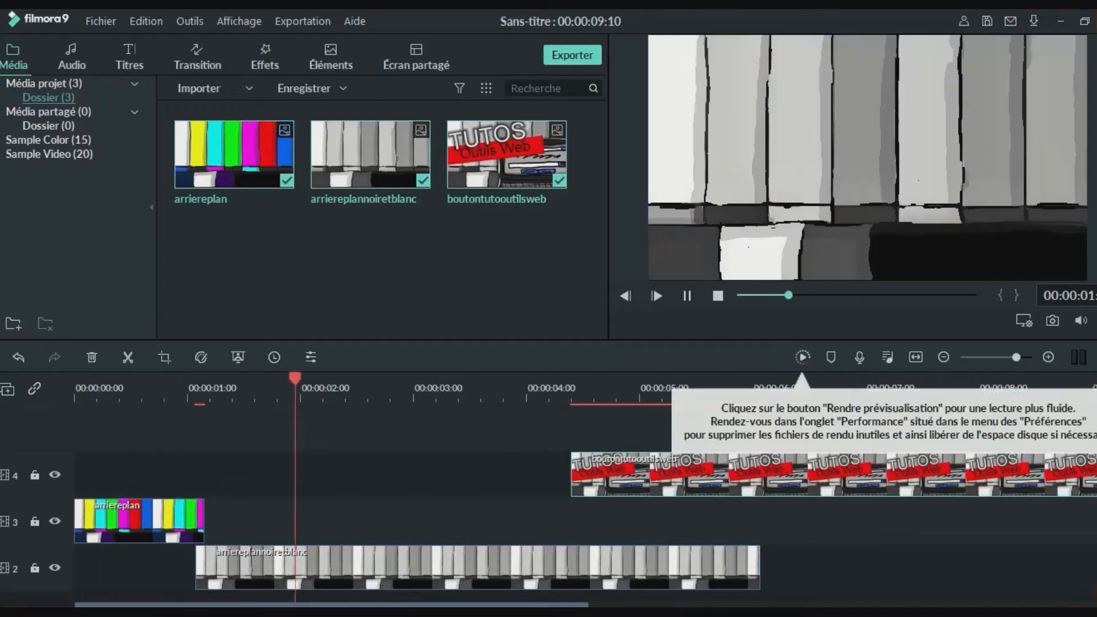
pyautogui.press('space')
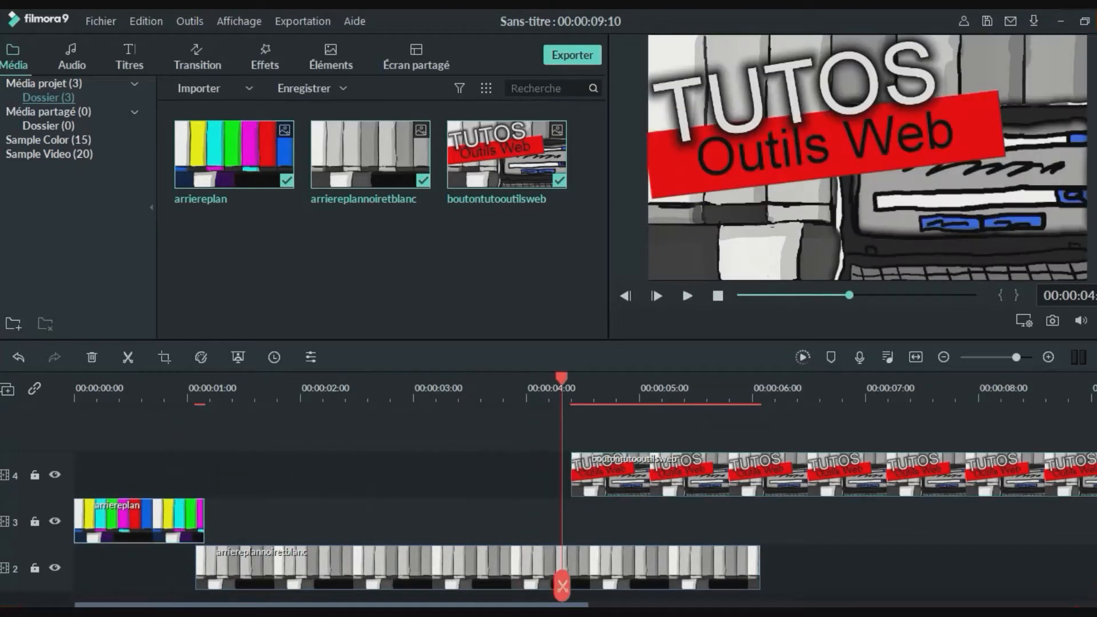
# Paste a second arriereplan clip on track 3 at about 2.5 s and trim it to about 0.8 s.
pyautogui.click(358, 395)
pyautogui.hotkey('ctrl', 'v')
pyautogui.moveTo(423, 578); pyautogui.dragTo(423, 521)
pyautogui.moveTo(489, 521); pyautogui.dragTo(447, 522)
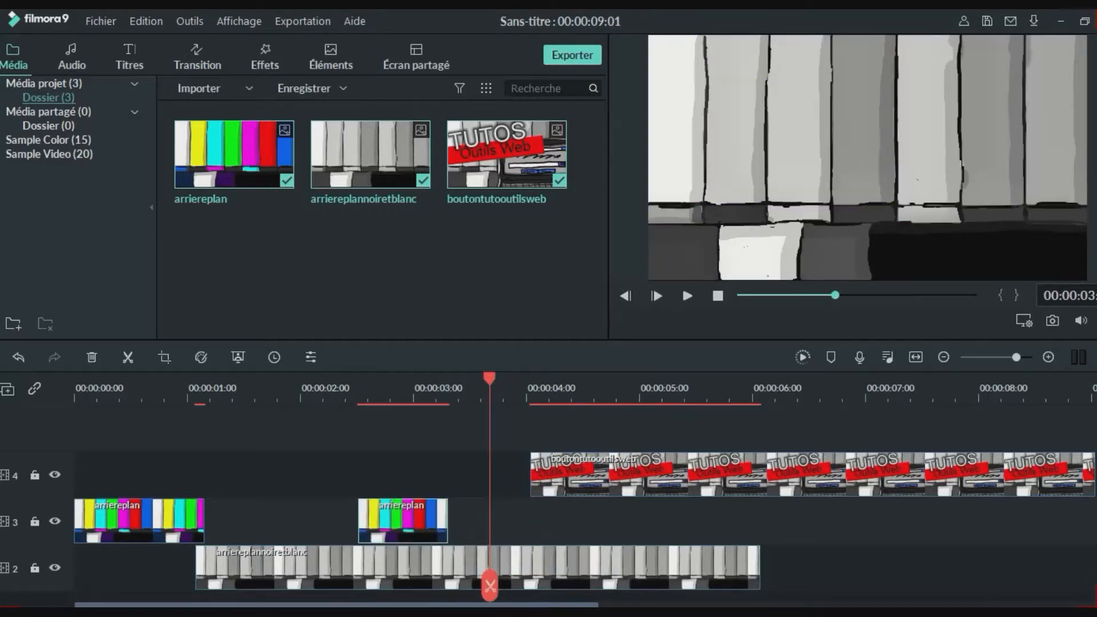
# Split the boutontutooutilsweb clip at 7 s and delete the part after the cut.
pyautogui.click(866, 394)
pyautogui.click(865, 586)
pyautogui.click(926, 476)
pyautogui.press('Delete')
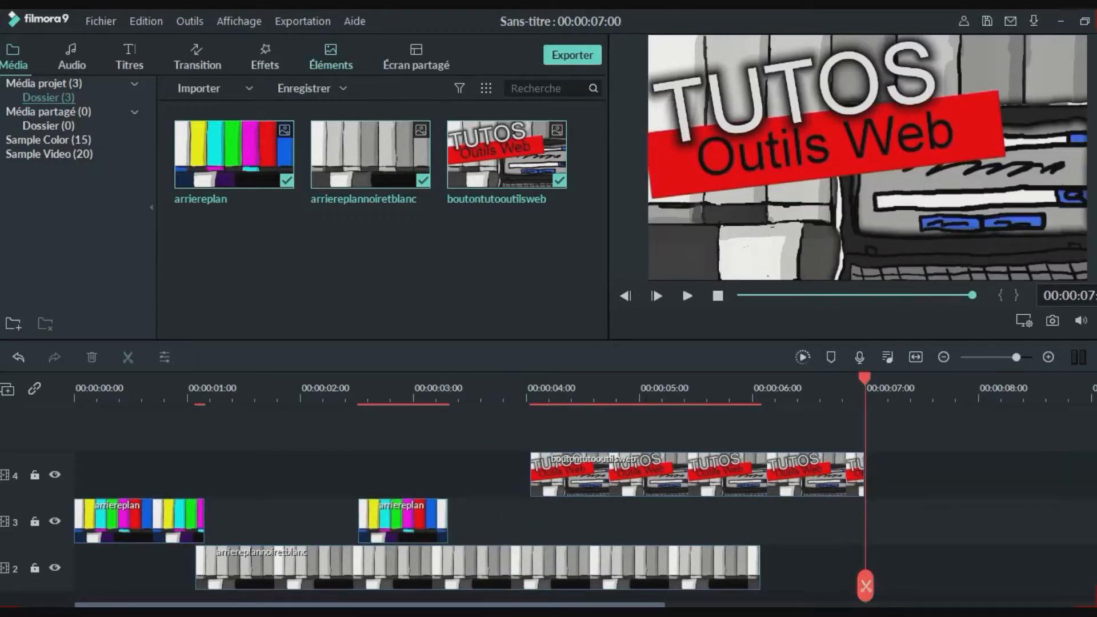
# Place Effet VHS on a track above all clips at the timeline start and cut it down to about 0.15 s.
pyautogui.click(330, 57)
pyautogui.click(265, 57)
pyautogui.moveTo(370, 154); pyautogui.dragTo(86, 428)
pyautogui.click(91, 394)
pyautogui.click(91, 586)
pyautogui.moveTo(149, 475); pyautogui.dragTo(638, 428)
pyautogui.press('Delete')
pyautogui.scroll(-1, 580, 486)
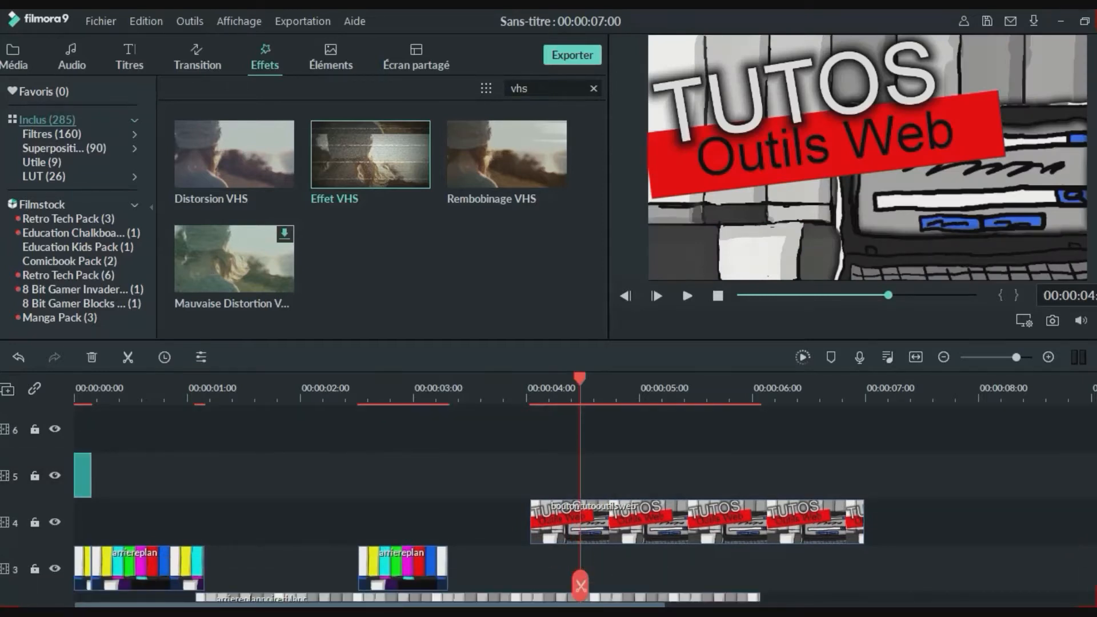
# Paste three short Effet VHS clips at about 1 s, 2.3 s and 3.2 s, over the changes between the background clips.
pyautogui.click(191, 394)
pyautogui.hotkey('ctrl', 'v')
pyautogui.moveTo(208, 475); pyautogui.dragTo(227, 476)
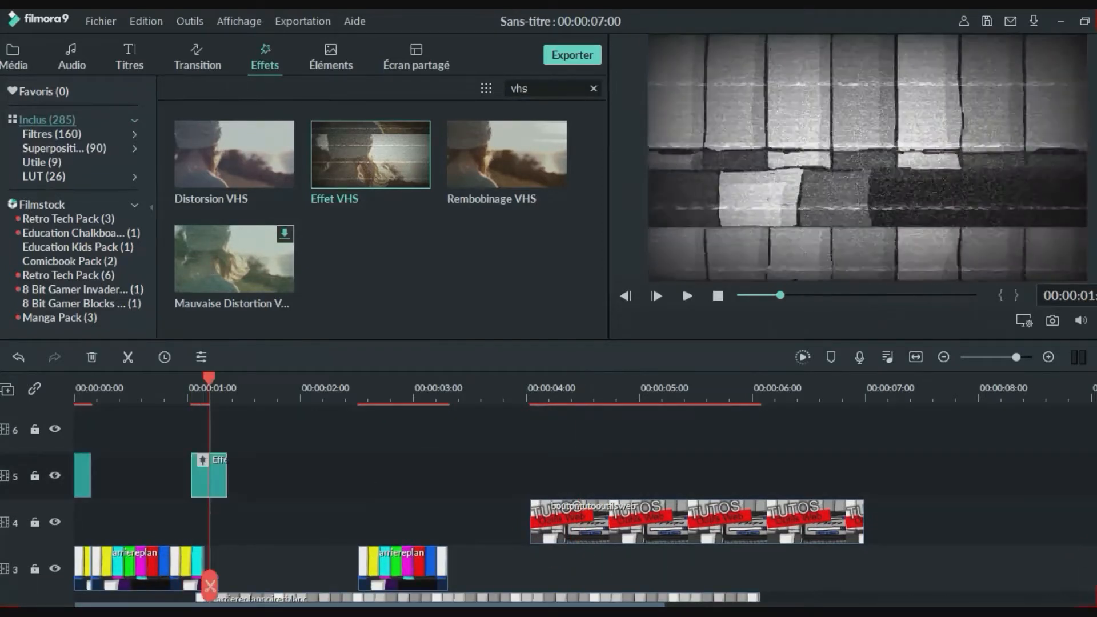
pyautogui.click(332, 394)
pyautogui.hotkey('ctrl', 'v')
pyautogui.moveTo(349, 475); pyautogui.dragTo(380, 475)
pyautogui.click(436, 394)
pyautogui.hotkey('ctrl', 'v')
pyautogui.moveTo(453, 475); pyautogui.dragTo(461, 475)
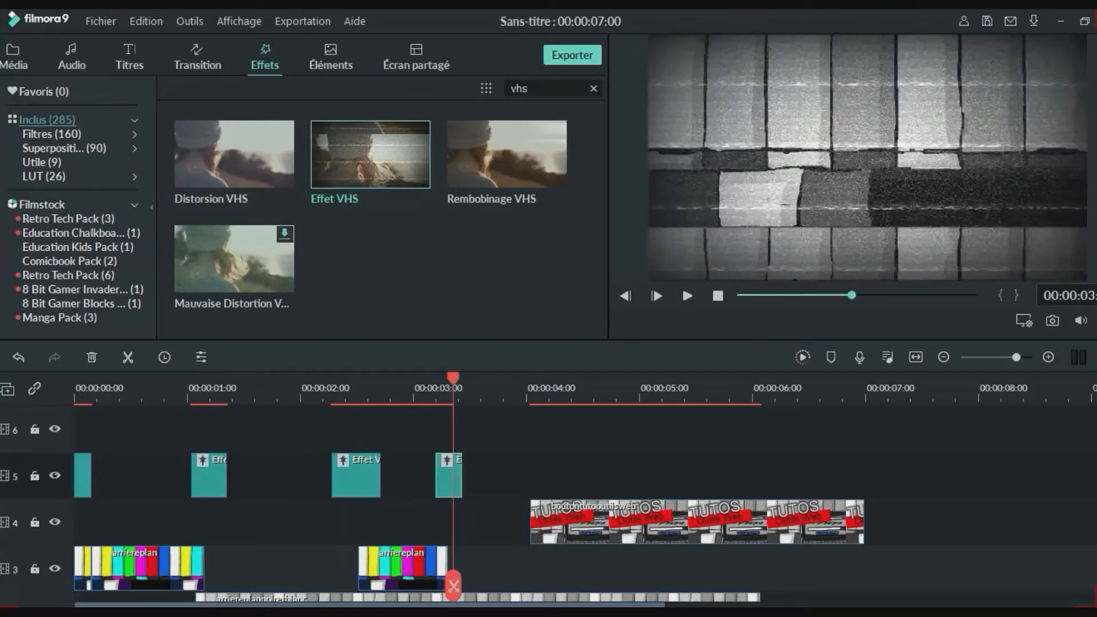
# Paste three more short Effet VHS clips at about 4 s, 5.4 s and 6.7 s around the boutontutooutilsweb clip.
pyautogui.click(521, 394)
pyautogui.hotkey('ctrl', 'v')
pyautogui.moveTo(538, 475); pyautogui.dragTo(543, 475)
pyautogui.click(829, 394)
pyautogui.hotkey('ctrl', 'v')
pyautogui.moveTo(847, 476); pyautogui.dragTo(882, 476)
pyautogui.click(638, 394)
pyautogui.hotkey('ctrl', 'v')
pyautogui.moveTo(656, 476); pyautogui.dragTo(684, 475)
pyautogui.moveTo(663, 475); pyautogui.dragTo(713, 475)
# Move all the Effet VHS clips up to track 6, leaving track 5 free.
pyautogui.click(712, 523)
pyautogui.moveTo(948, 497); pyautogui.dragTo(74, 540)
pyautogui.moveTo(209, 520); pyautogui.dragTo(209, 475)
# Add the Sous-titres 5 title on track 5 at about 4.3 s and change its text to Mobirise.
pyautogui.click(129, 57)
pyautogui.moveTo(370, 254); pyautogui.dragTo(566, 518)
pyautogui.doubleClick(566, 517)
pyautogui.hotkey('ctrl', 'a')
pyautogui.write('Mobirise')
pyautogui.hotkey('ctrl', 'a')
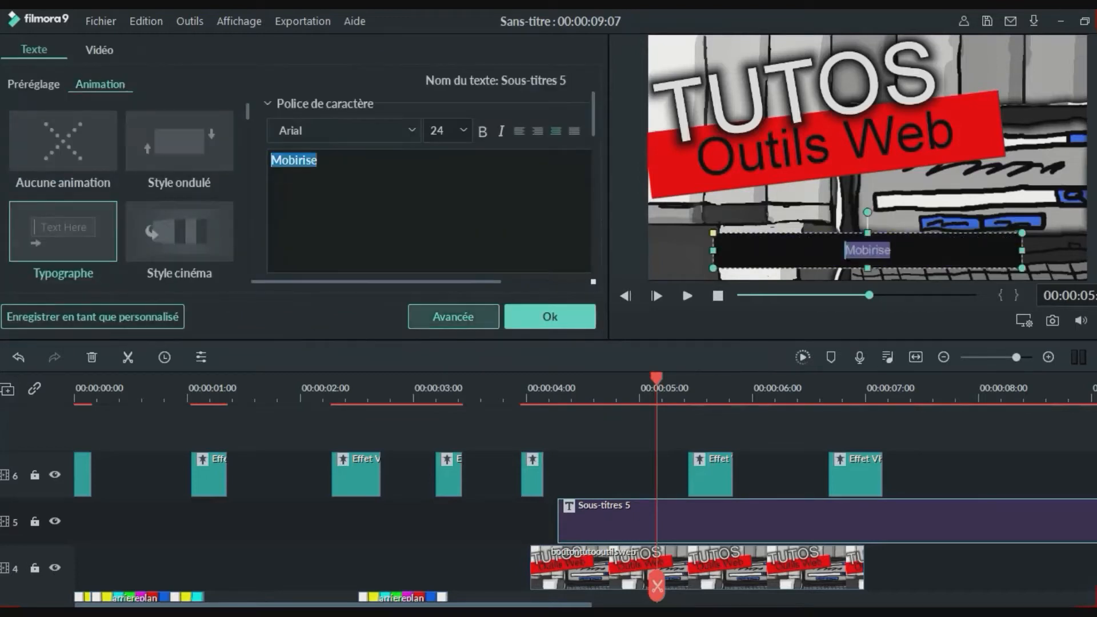
# In the advanced text editor, shrink and tilt the Mobirise title beneath the red banner and colour its text white.
pyautogui.click(453, 316)
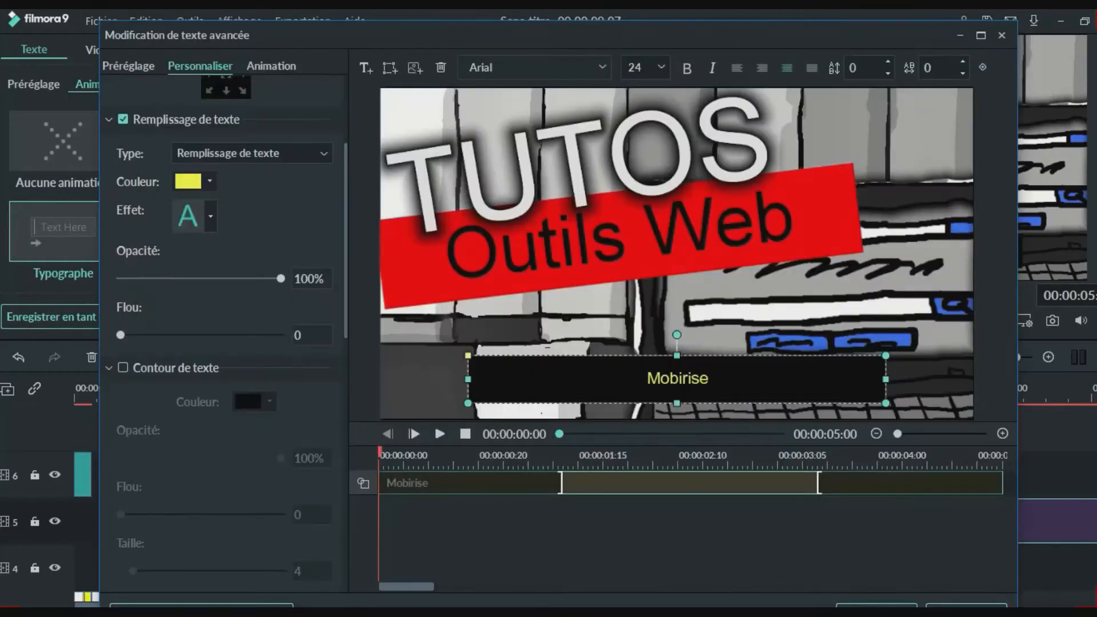
pyautogui.moveTo(885, 404); pyautogui.dragTo(696, 381)
pyautogui.moveTo(582, 335); pyautogui.dragTo(629, 283)
pyautogui.click(209, 181)
pyautogui.click(265, 255)
# Set the Mobirise title's shape fill to purple and narrow its box.
pyautogui.scroll(-10, 223, 335)
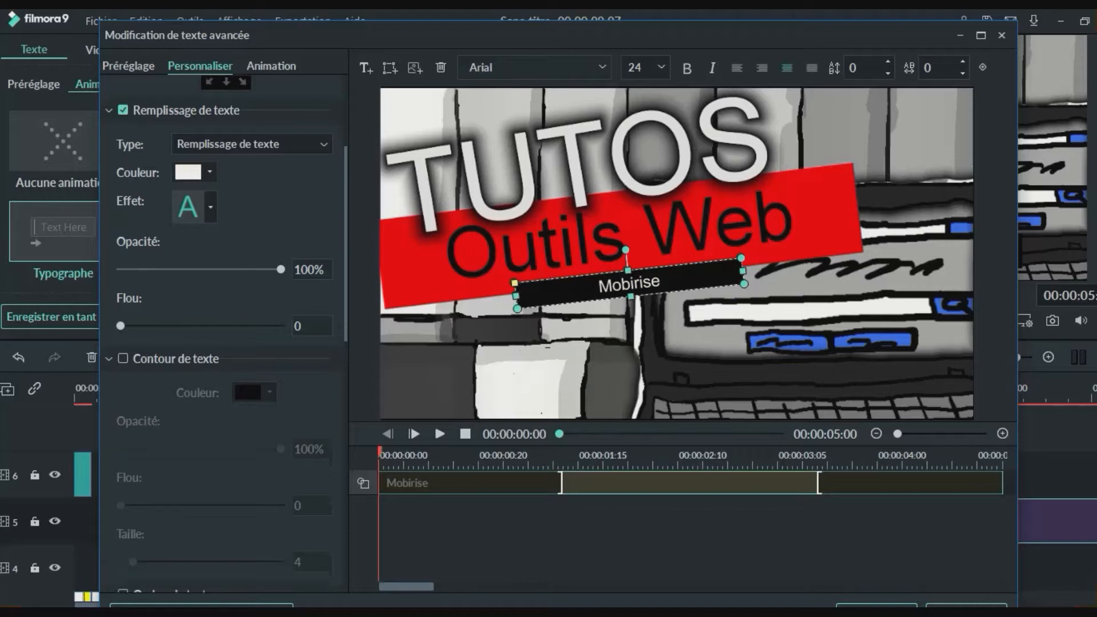
pyautogui.click(210, 351)
pyautogui.click(241, 424)
pyautogui.click(210, 351)
pyautogui.click(260, 412)
pyautogui.moveTo(744, 283); pyautogui.dragTo(715, 283)
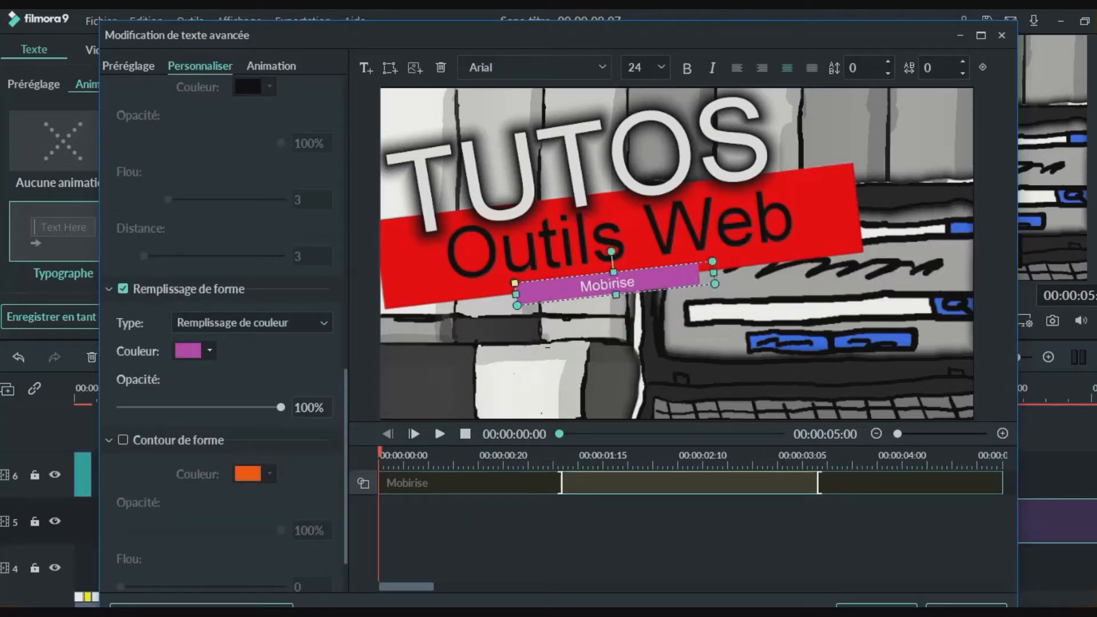
pyautogui.click(877, 605)
# Move all the Effet VHS clips up to track 7, leaving track 6 free above the title.
pyautogui.moveTo(926, 476); pyautogui.dragTo(74, 486)
pyautogui.moveTo(209, 476); pyautogui.dragTo(209, 430)
pyautogui.click(553, 318)
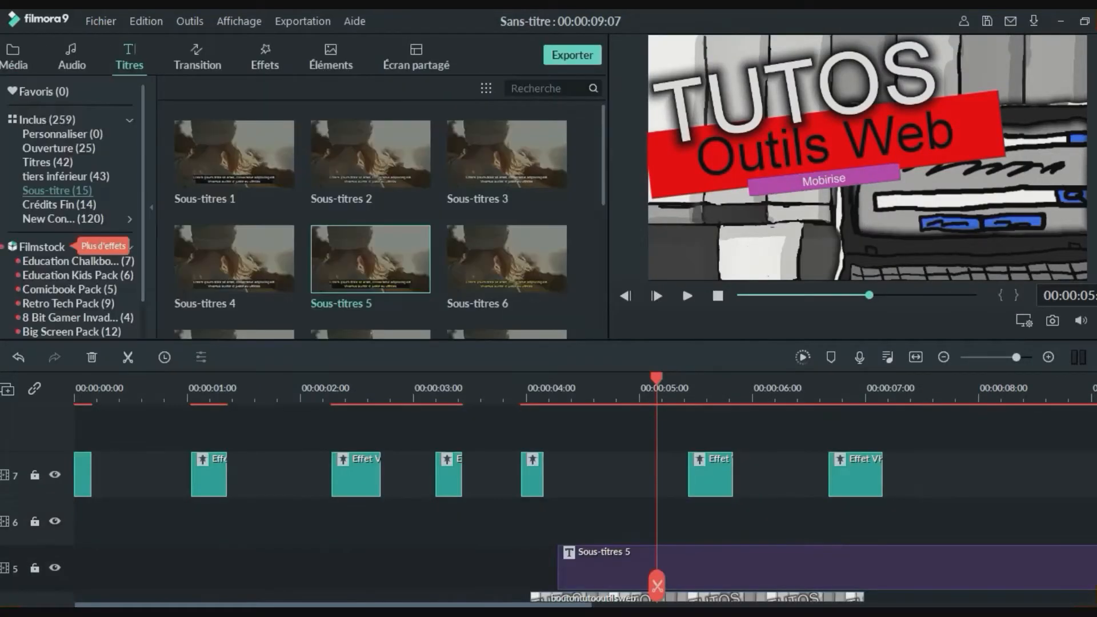
# Import the mobirise logo image, place it on track 6 at about 5.2 s and shrink it in the preview.
pyautogui.click(14, 57)
pyautogui.click(200, 88)
pyautogui.click(245, 111)
pyautogui.doubleClick(372, 135)
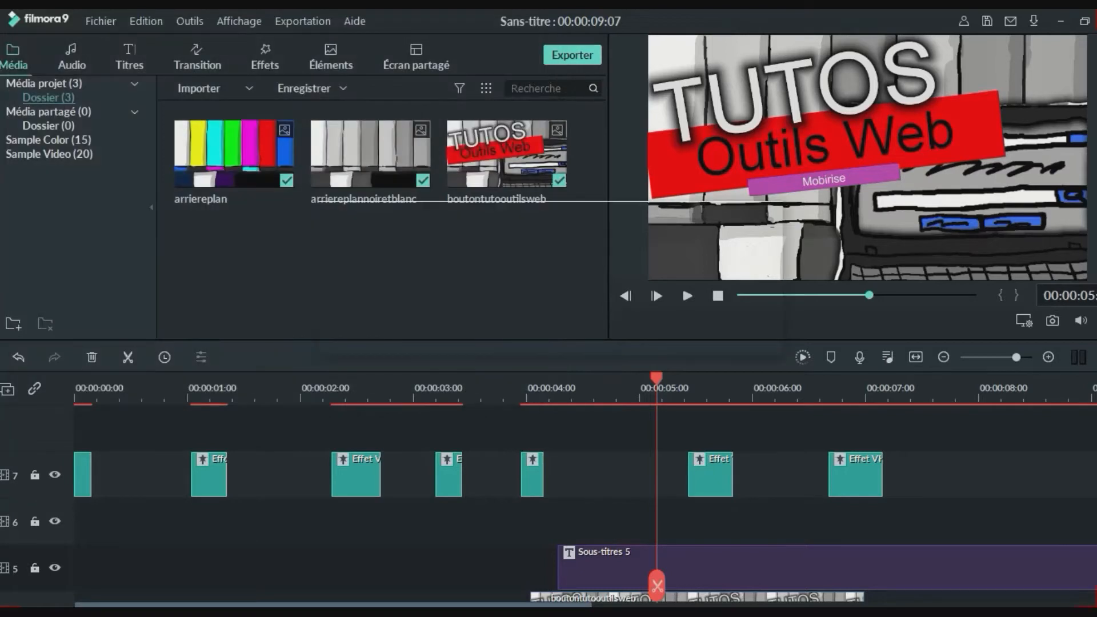
pyautogui.moveTo(234, 260); pyautogui.dragTo(659, 521)
pyautogui.moveTo(991, 35); pyautogui.dragTo(834, 191)
# Shift the Effet VHS clips up to track 8 and move the Sous-titres 5 title to track 7, above the logo.
pyautogui.moveTo(950, 433); pyautogui.dragTo(82, 470)
pyautogui.moveTo(208, 476); pyautogui.dragTo(208, 429)
pyautogui.moveTo(742, 566); pyautogui.dragTo(734, 521)
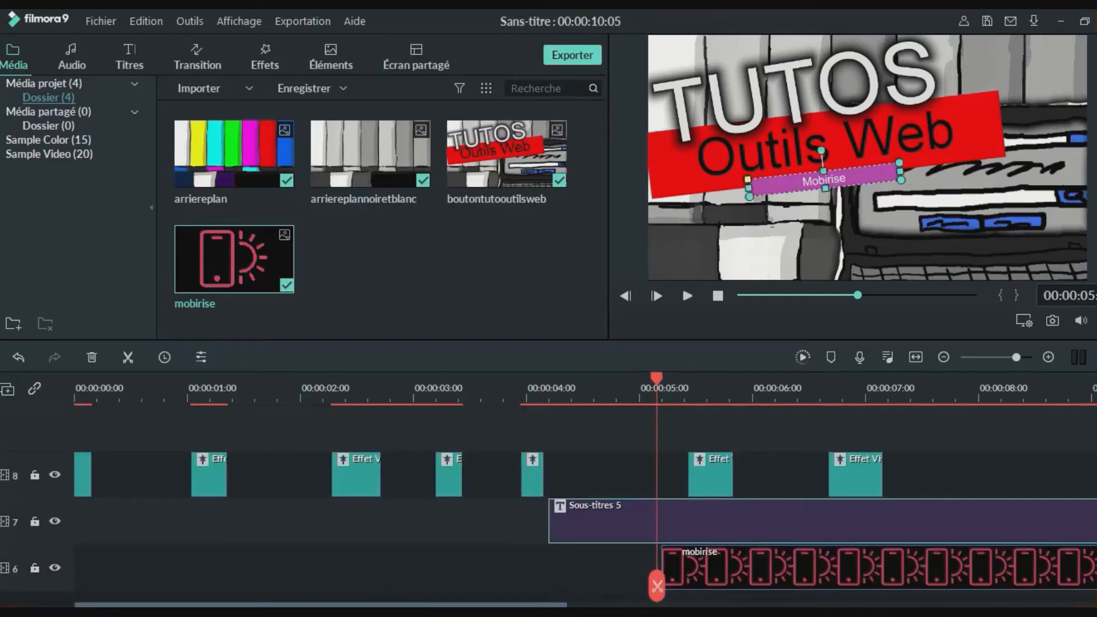
# Move the mobirise image clip to start with the title at about 4.2 s and play the passage.
pyautogui.click(688, 390)
pyautogui.moveTo(743, 567); pyautogui.dragTo(634, 566)
pyautogui.click(521, 389)
pyautogui.press('space')
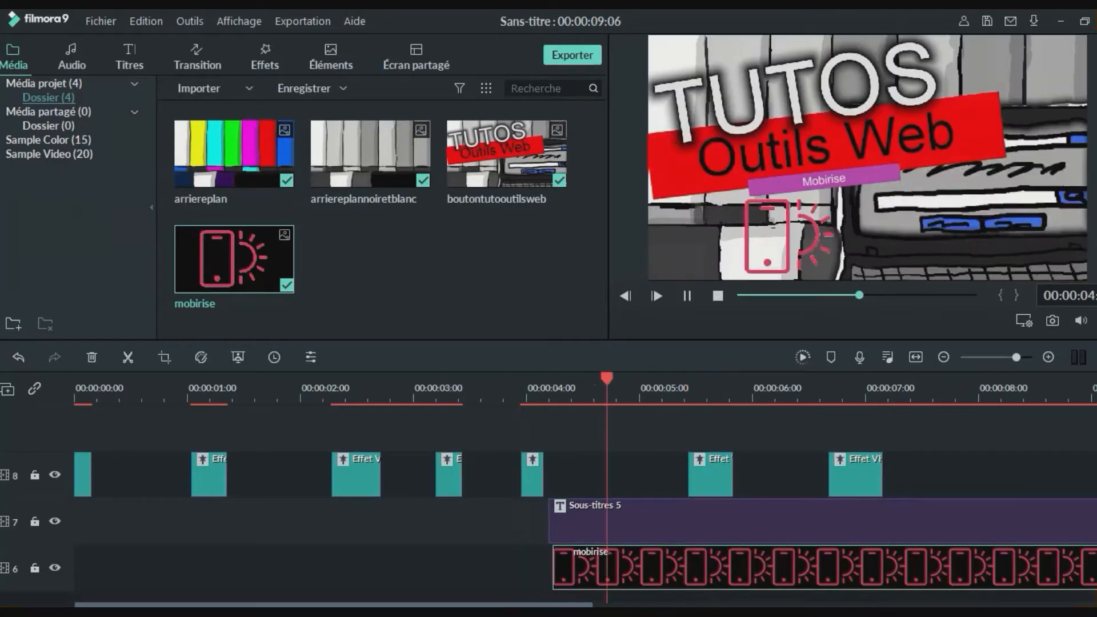
pyautogui.press('space')
# Apply the Boom! motion to the mobirise logo and reposition the logo under the Mobirise caption.
pyautogui.doubleClick(743, 567)
pyautogui.click(170, 50)
pyautogui.doubleClick(176, 105)
pyautogui.moveTo(834, 191); pyautogui.dragTo(846, 179)
pyautogui.moveTo(795, 234); pyautogui.dragTo(828, 234)
# Try a dusty pink shape fill on the Mobirise title in the advanced text editor and preview its Typographe animation.
pyautogui.doubleClick(743, 521)
pyautogui.doubleClick(63, 231)
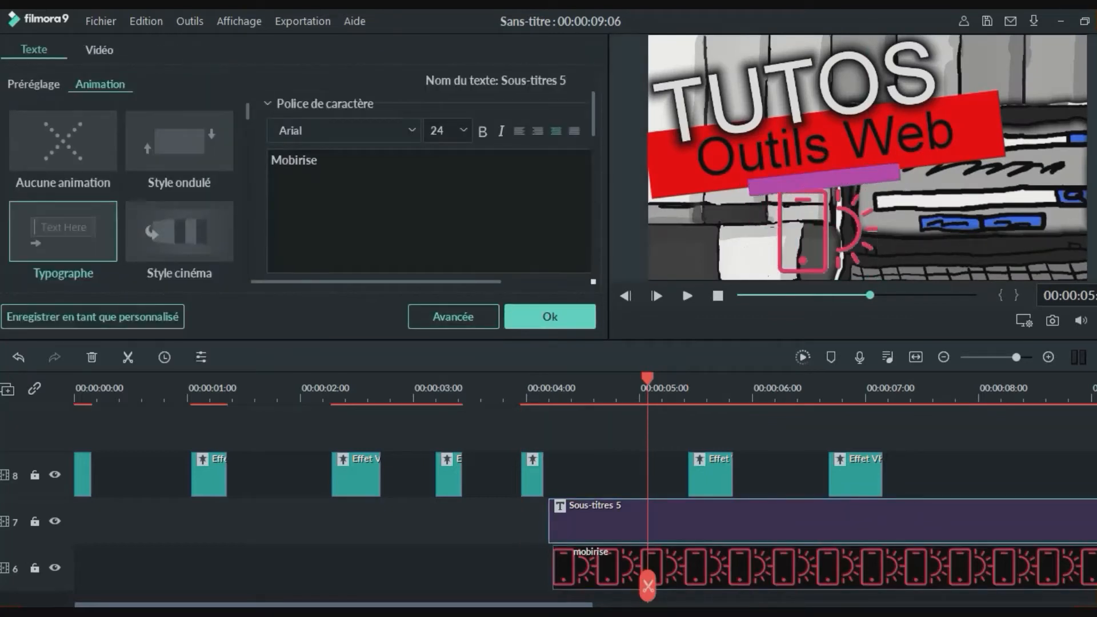
pyautogui.click(453, 316)
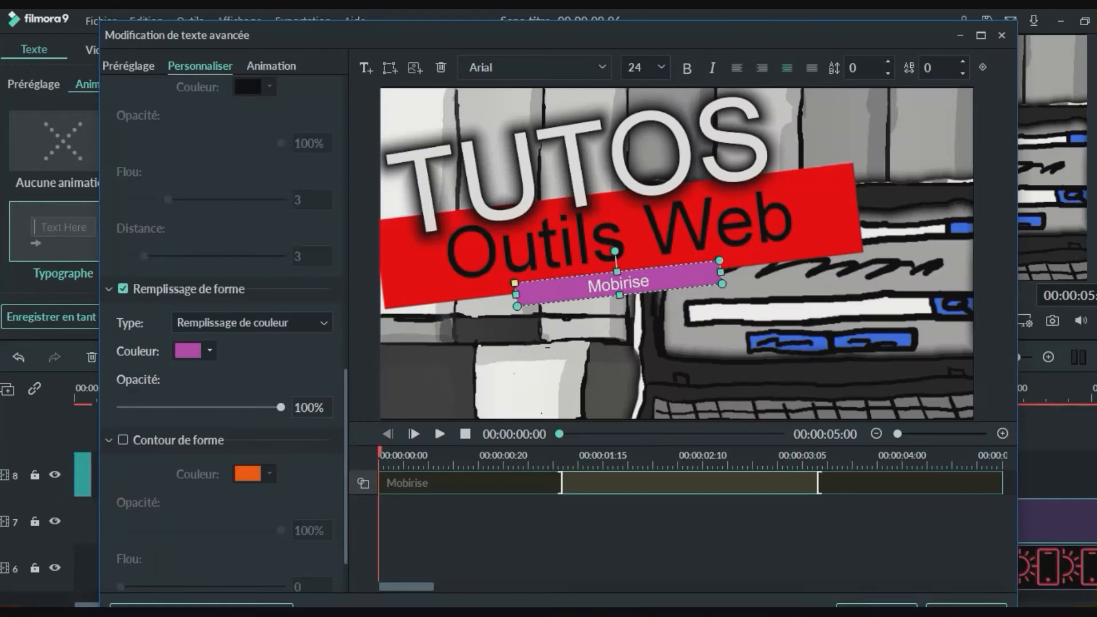
pyautogui.click(209, 351)
pyautogui.click(236, 443)
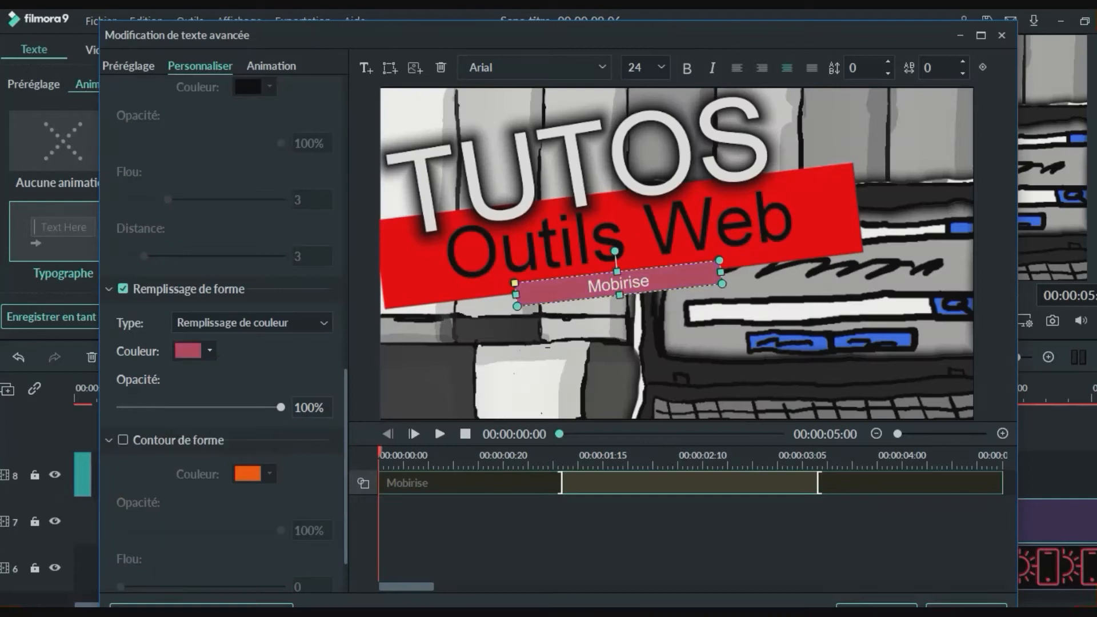
pyautogui.press('space')
pyautogui.press('space')
# Set the Mobirise title's shape fill to bright pink, preview the title and accept the changes.
pyautogui.click(210, 351)
pyautogui.click(211, 441)
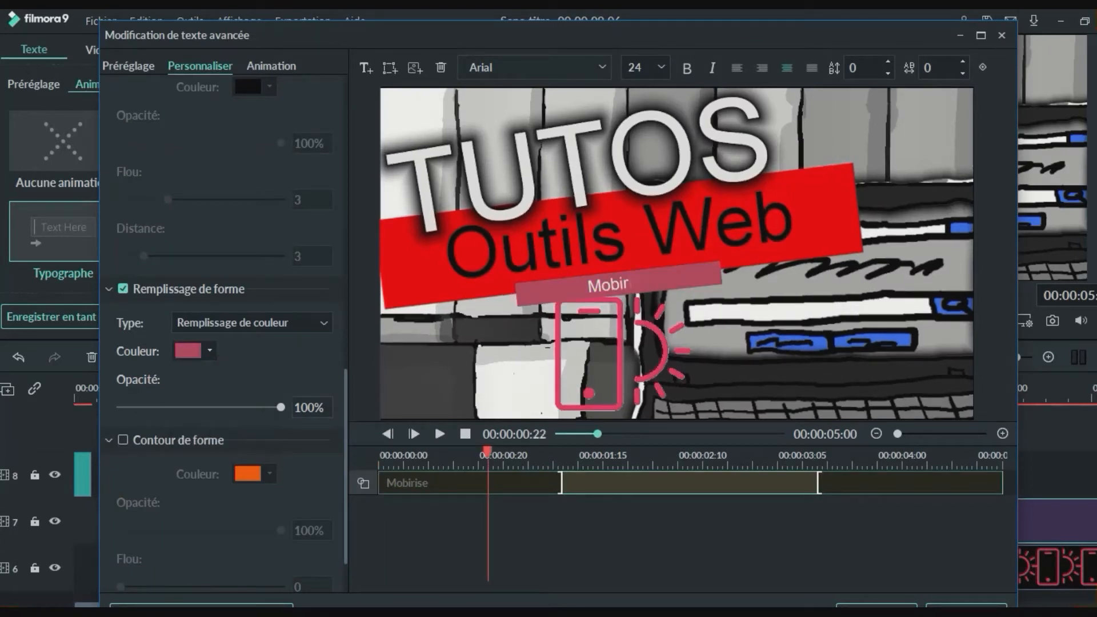
pyautogui.click(210, 351)
pyautogui.click(209, 441)
pyautogui.click(578, 220)
pyautogui.click(664, 455)
pyautogui.press('space')
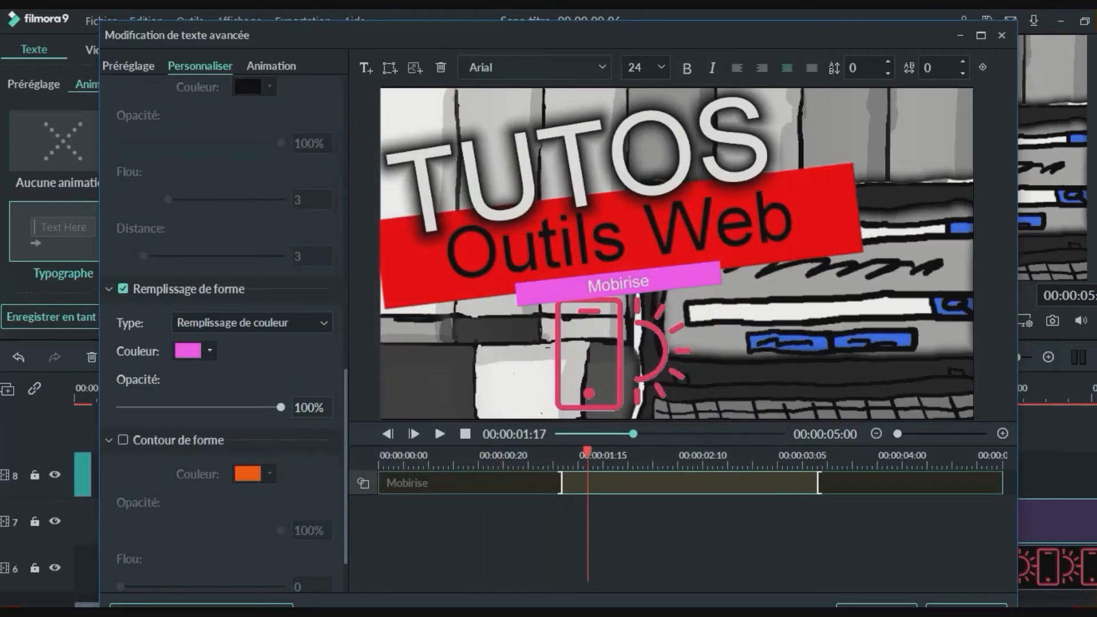
pyautogui.click(876, 606)
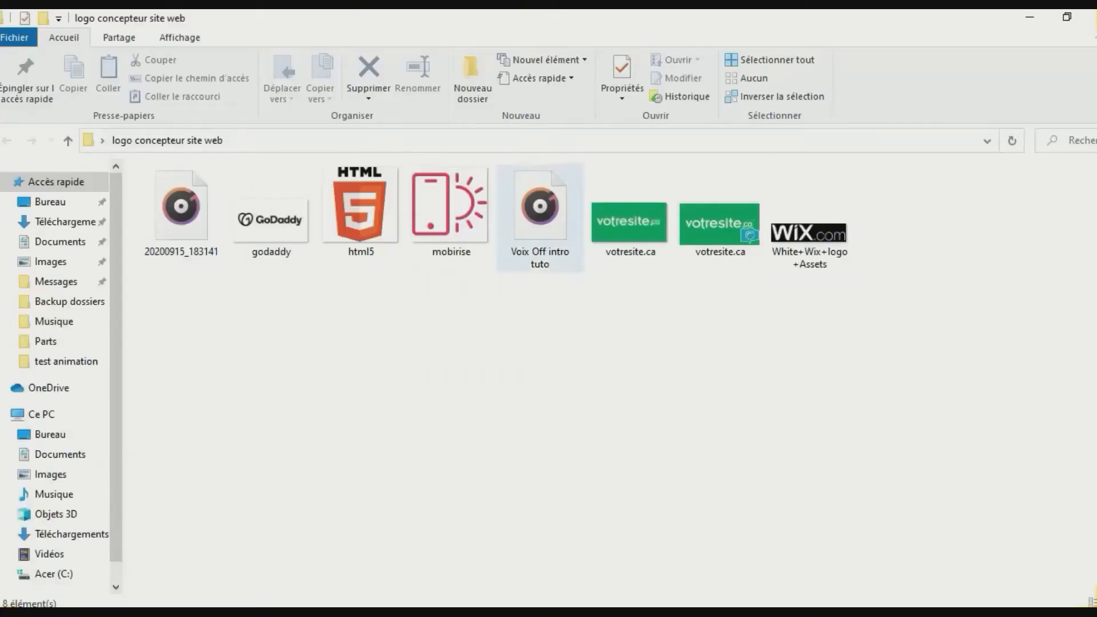
# Open the mobirise image from the logo concepteur site web folder in Corel PaintShop Pro.
pyautogui.click(451, 211)
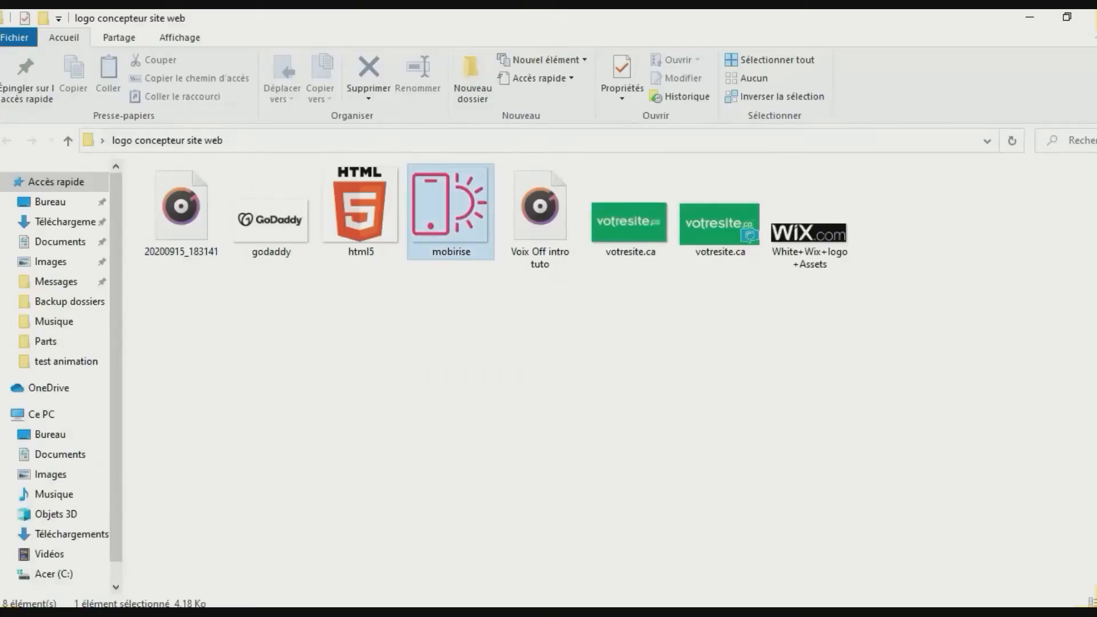
pyautogui.rightClick(457, 217)
pyautogui.moveTo(320, 333)
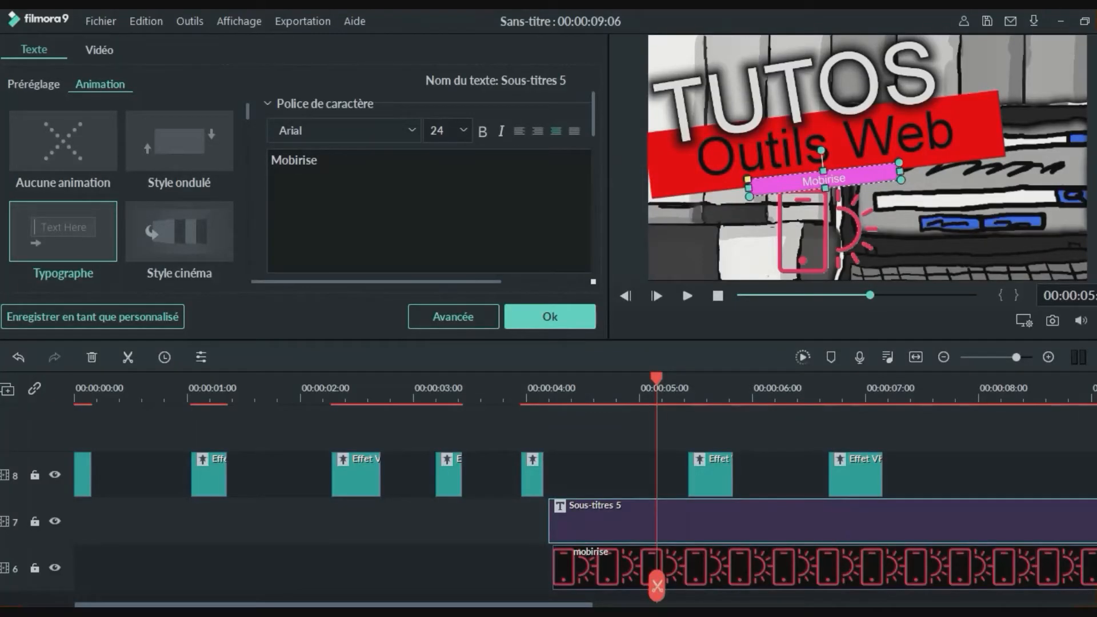
# Lengthen the second Effet VHS clip to a duration of one second and play the sequence from the start.
pyautogui.press('Home')
pyautogui.press('space')
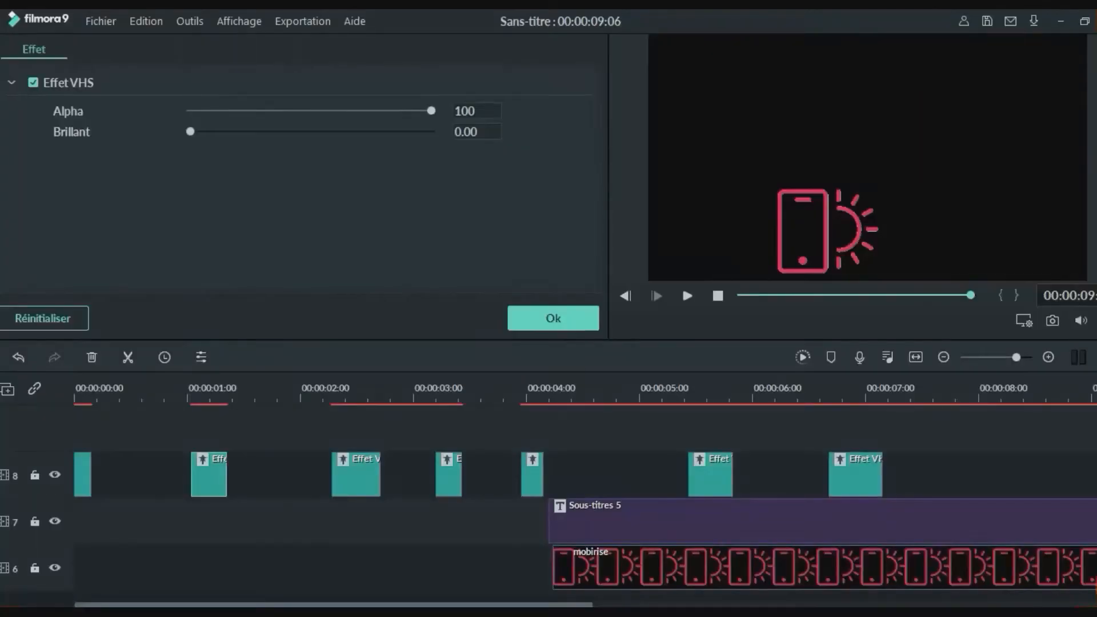
pyautogui.moveTo(191, 479); pyautogui.dragTo(114, 479)
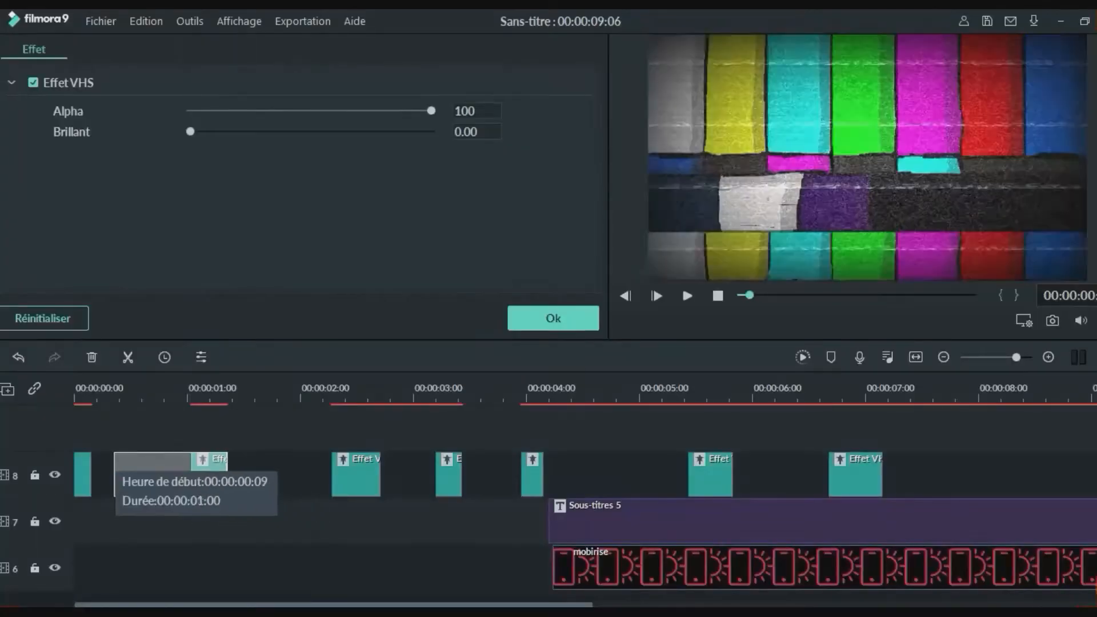
pyautogui.press('Home')
pyautogui.press('space')
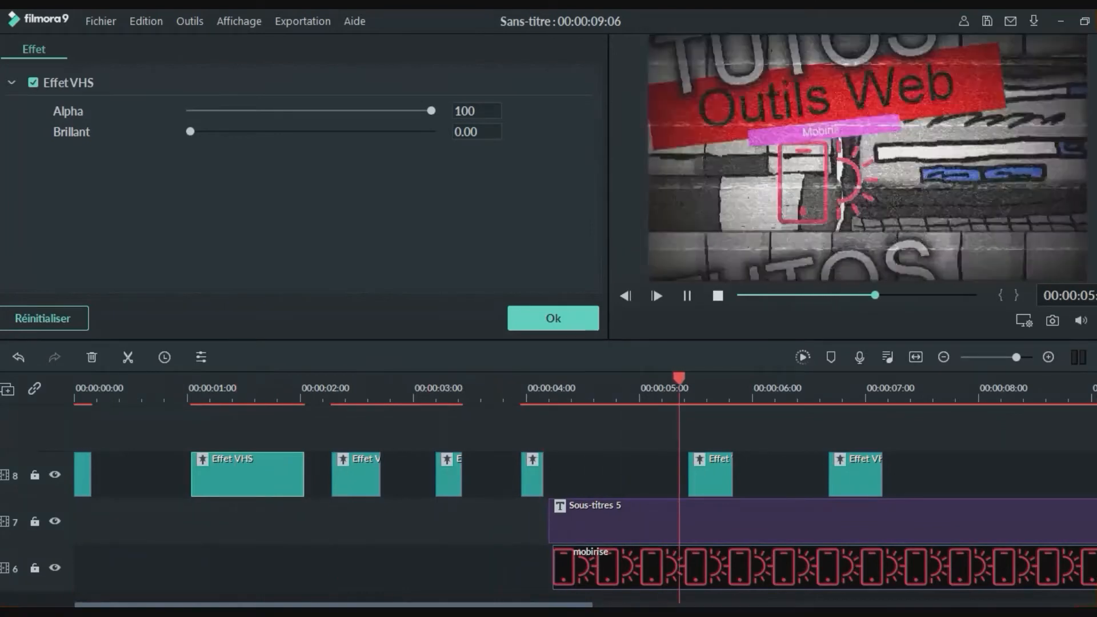
pyautogui.press('space')
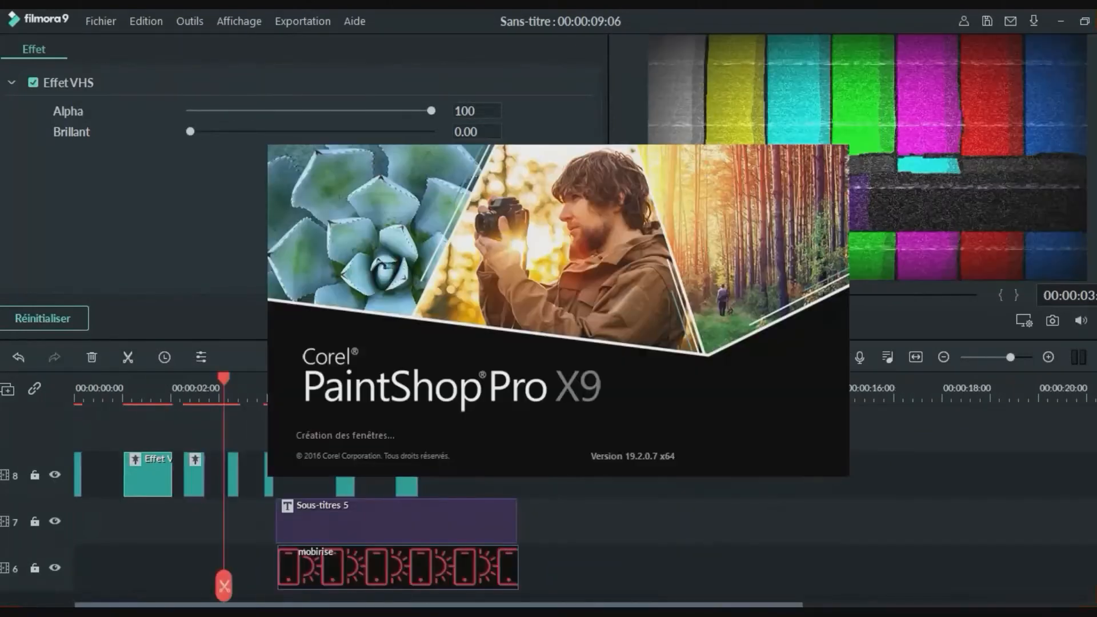
# Play the sequence from the start and examine how the effects line up with the clips on the lower tracks.
pyautogui.scroll(-5, 548, 520)
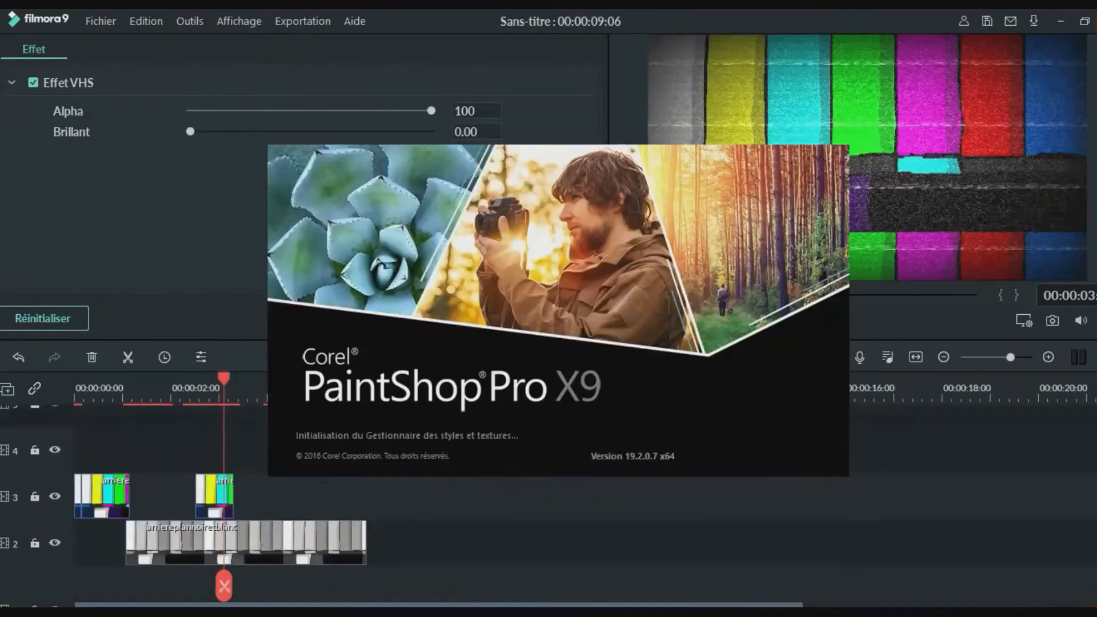
pyautogui.scroll(5, 548, 520)
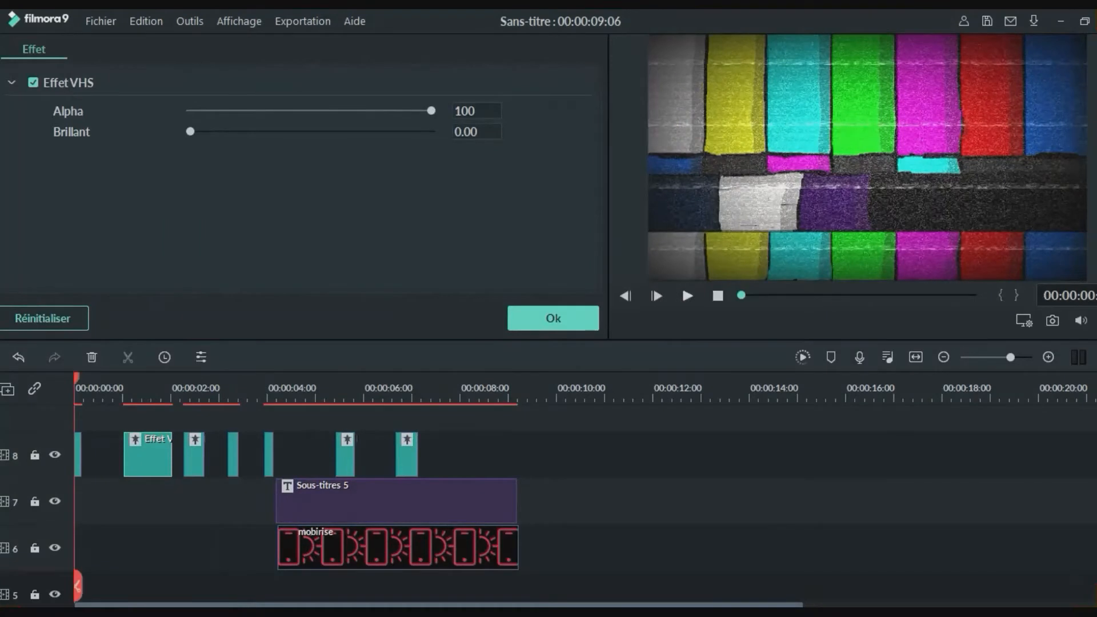
pyautogui.click(687, 296)
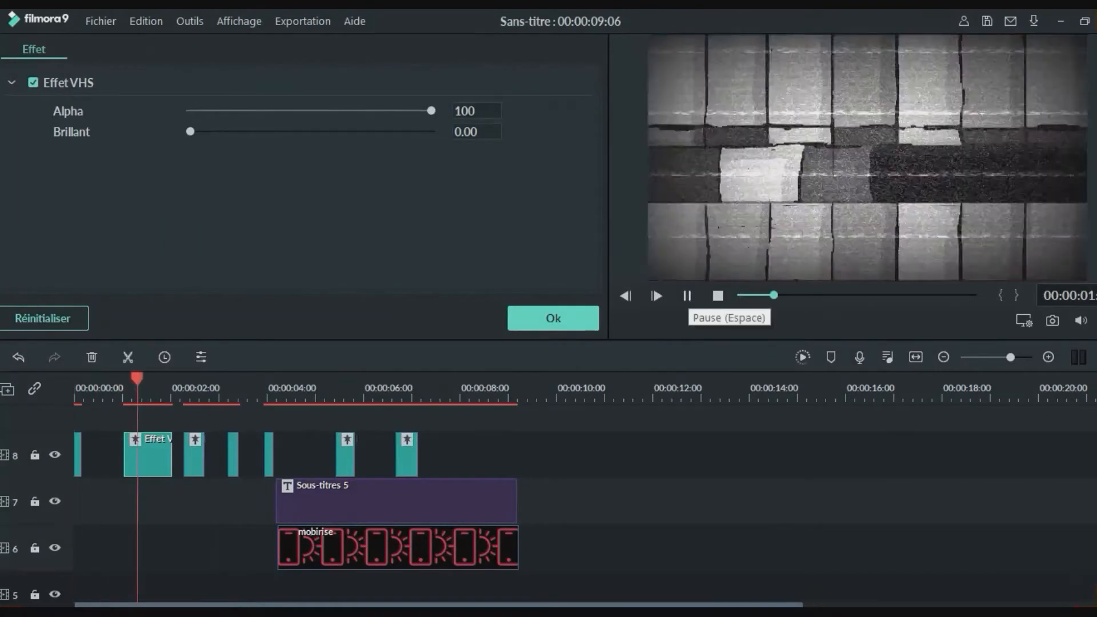
pyautogui.click(688, 295)
pyautogui.scroll(-5, 548, 514)
pyautogui.scroll(5, 549, 502)
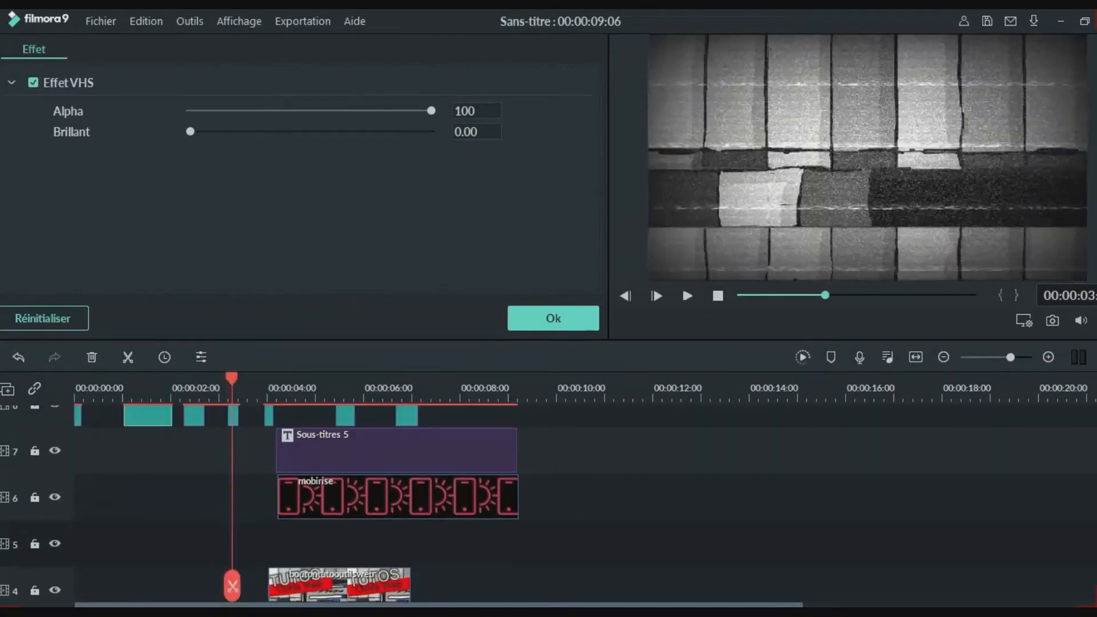
pyautogui.scroll(-2, 548, 503)
pyautogui.scroll(3, 549, 502)
# Split the black-and-white background clip and the third Effet VHS clip at about 2.4 seconds.
pyautogui.click(191, 390)
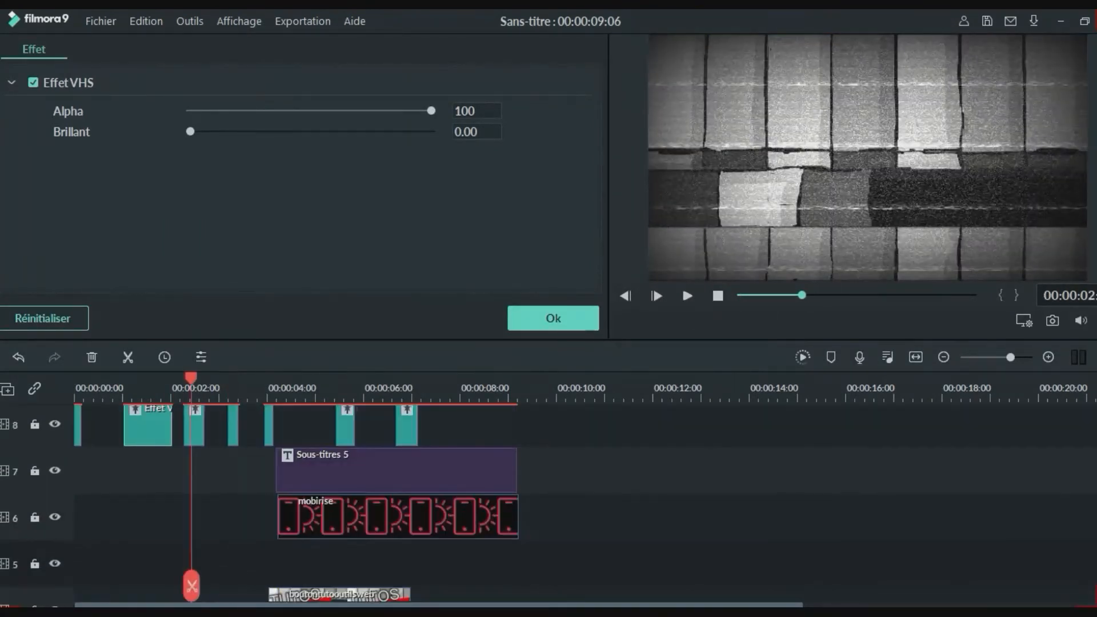
pyautogui.click(191, 586)
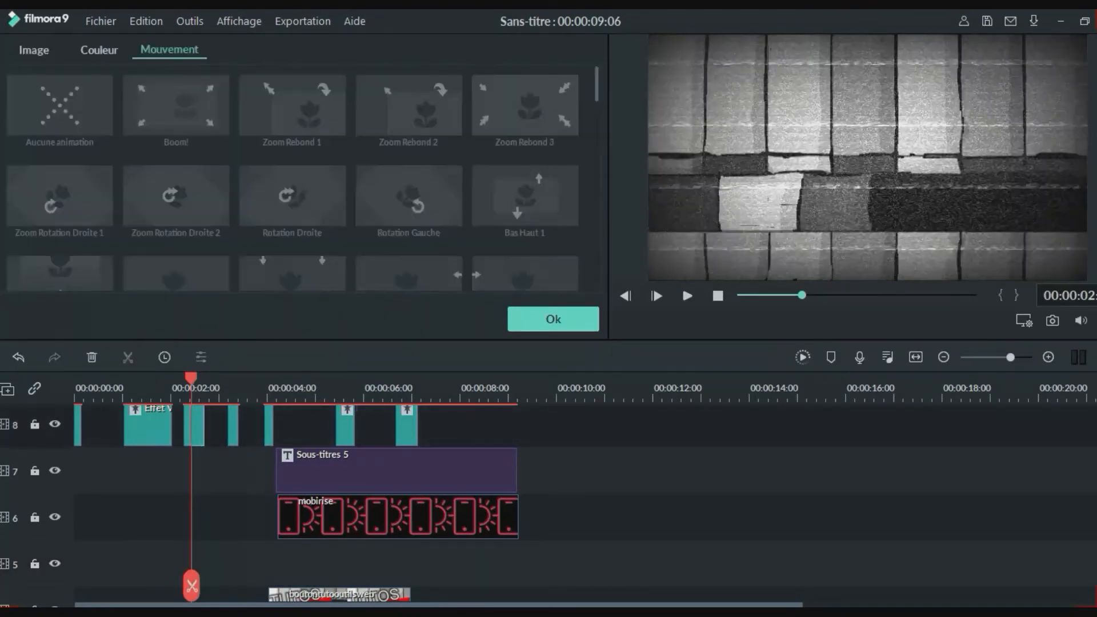
pyautogui.scroll(-4, 192, 514)
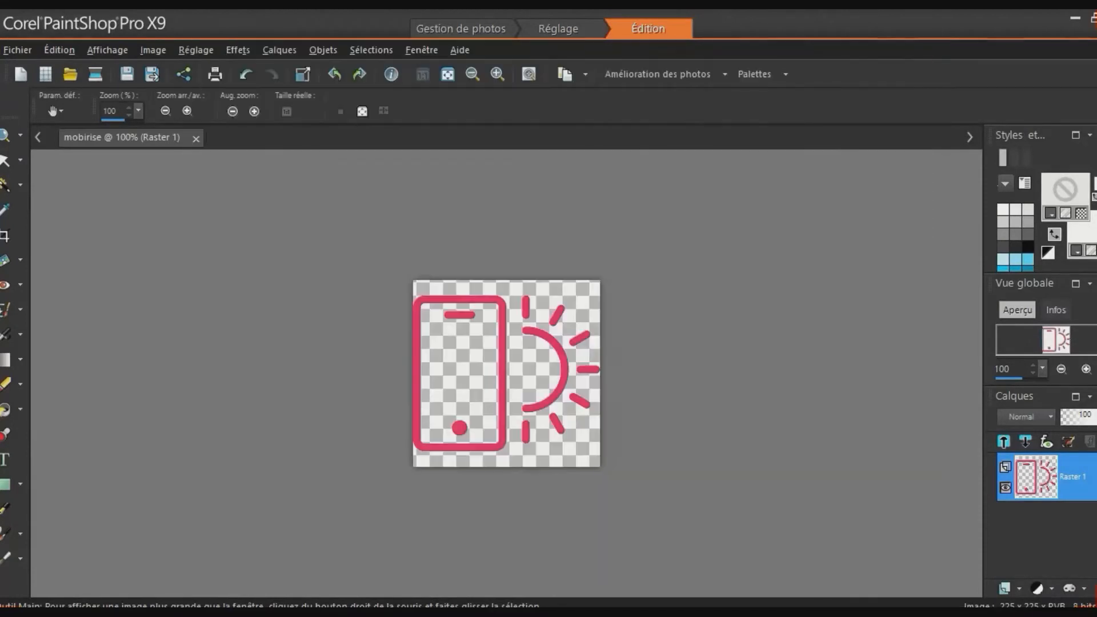
# Switch to Corel PaintShop Pro and sample the pink of the Mobirise logo to get its colour code.
pyautogui.click(1082, 231)
pyautogui.moveTo(571, 91); pyautogui.dragTo(170, 156)
pyautogui.click(469, 315)
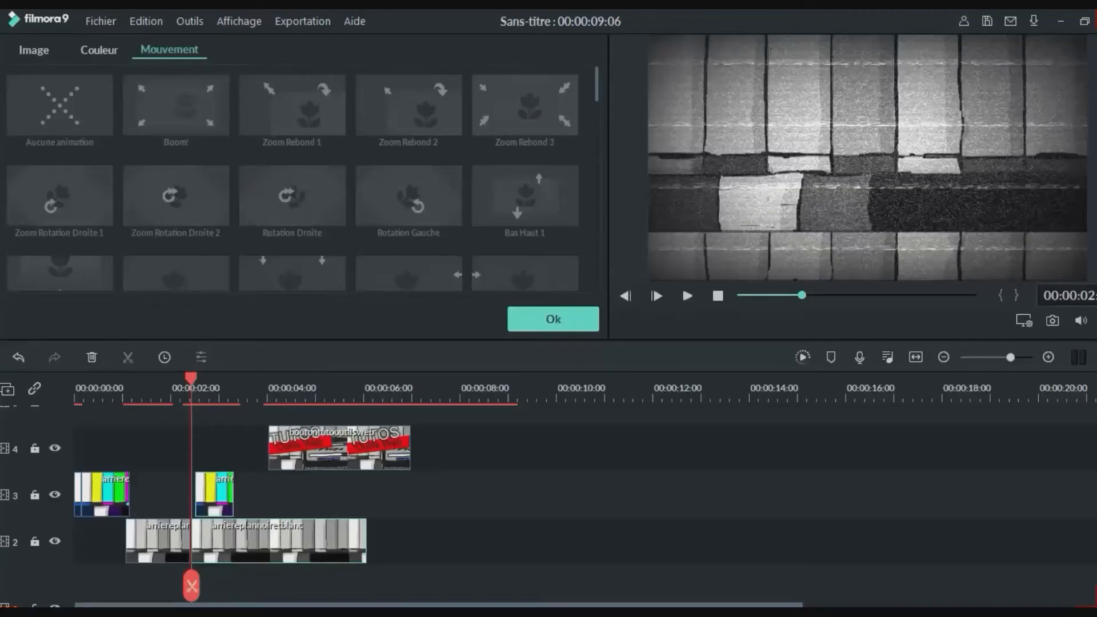
# Switch back to Filmora, set the Mobirise title's shape fill colour to #ee3668 and accept the changes.
pyautogui.scroll(3, 572, 486)
pyautogui.click(454, 316)
pyautogui.click(210, 351)
pyautogui.click(207, 443)
pyautogui.doubleClick(660, 428)
pyautogui.write('#ee3668')
pyautogui.press('Return')
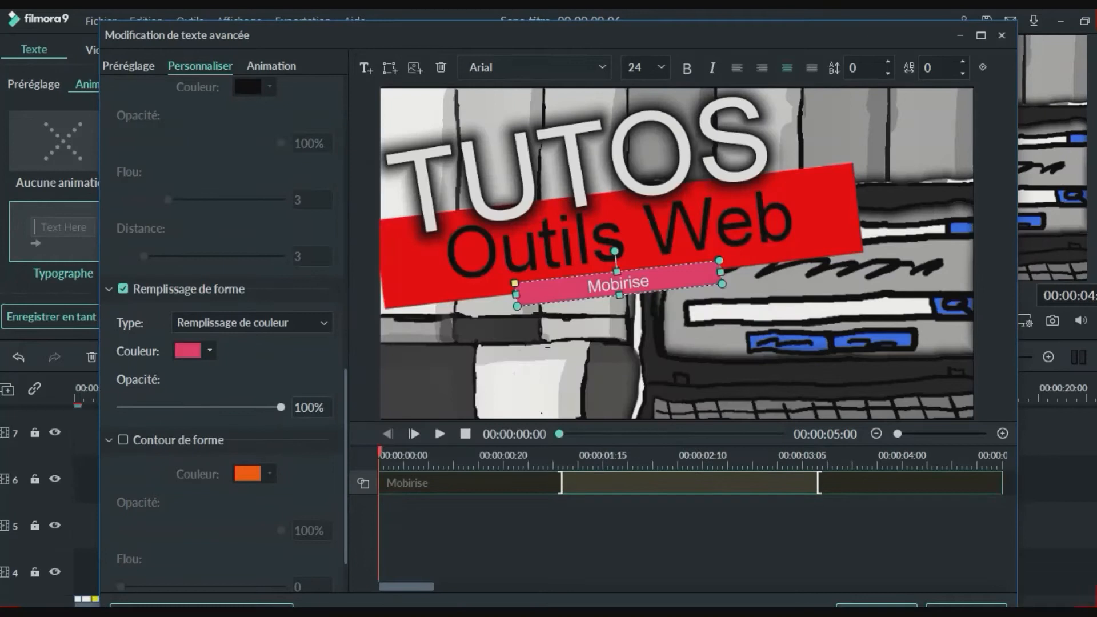
pyautogui.click(877, 606)
pyautogui.scroll(-2, 276, 480)
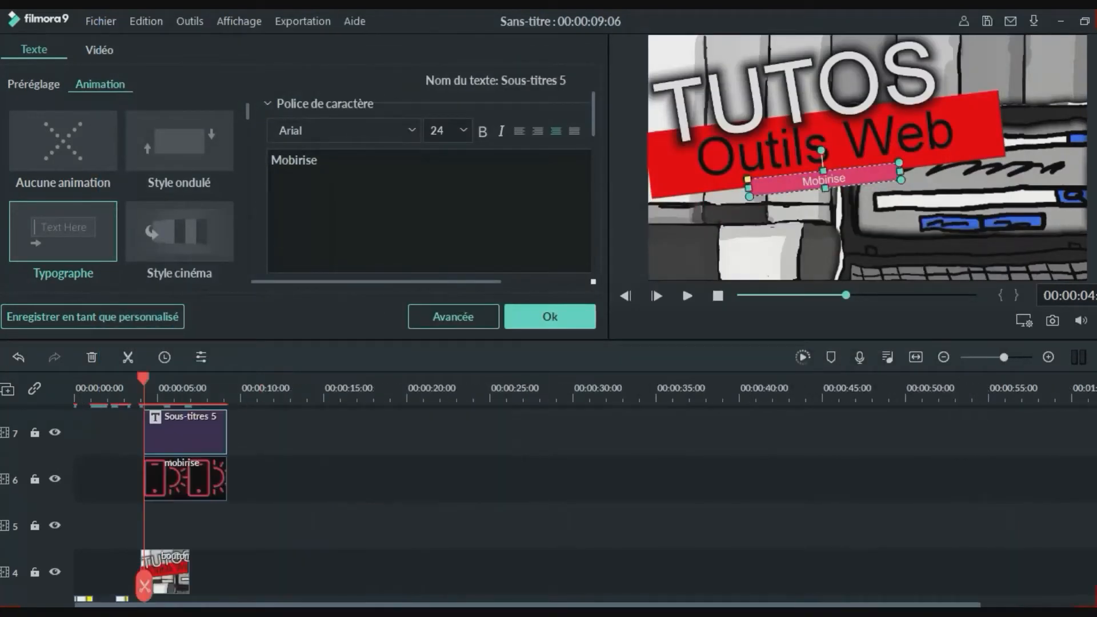
# Play the sequence from the start and examine the recoloured title together with the logo.
pyautogui.click(76, 390)
pyautogui.click(686, 296)
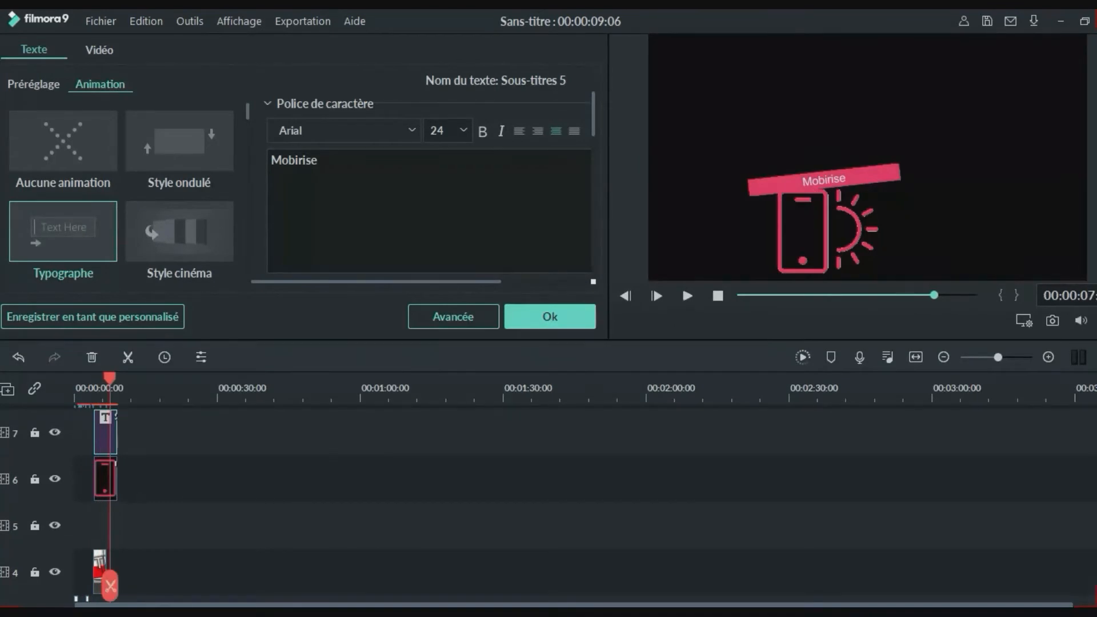
pyautogui.scroll(-2, 586, 503)
pyautogui.scroll(6, 585, 503)
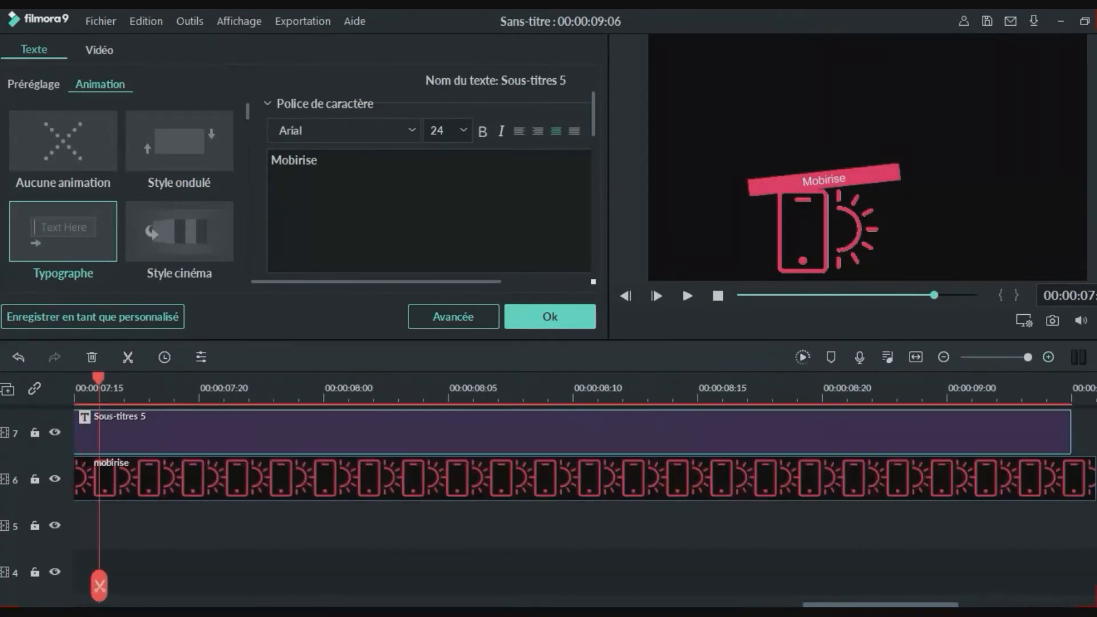
pyautogui.hscroll(-10, 585, 503)
pyautogui.scroll(-1, 585, 503)
pyautogui.hscroll(-5, 585, 503)
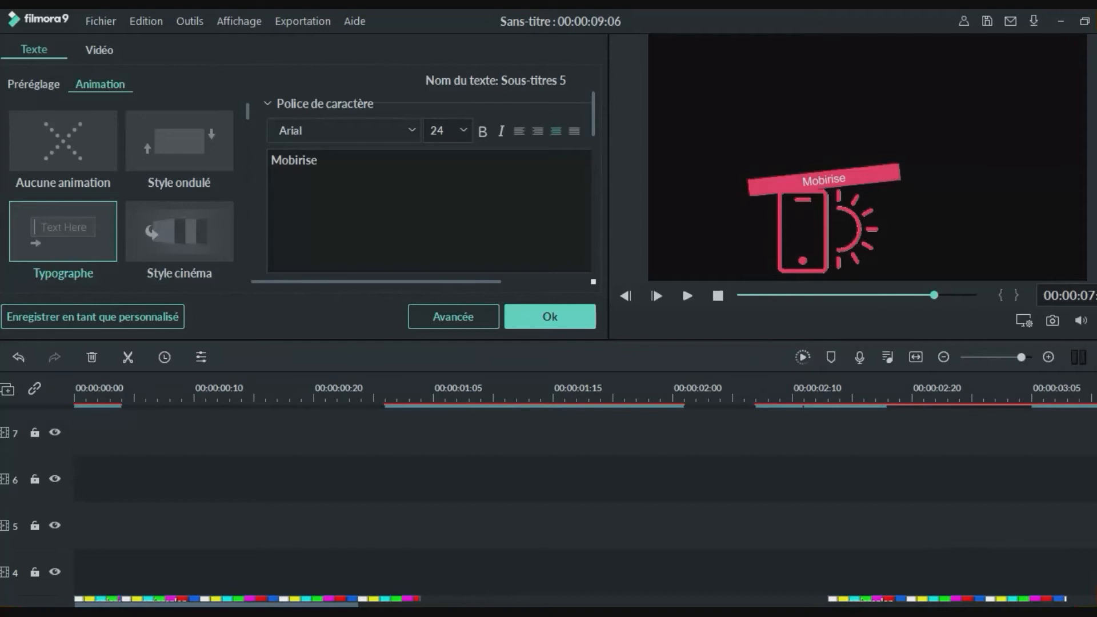
# Play the sequence up to the plain black-and-white background and split that clip just before 00:00:03:15.
pyautogui.press('space')
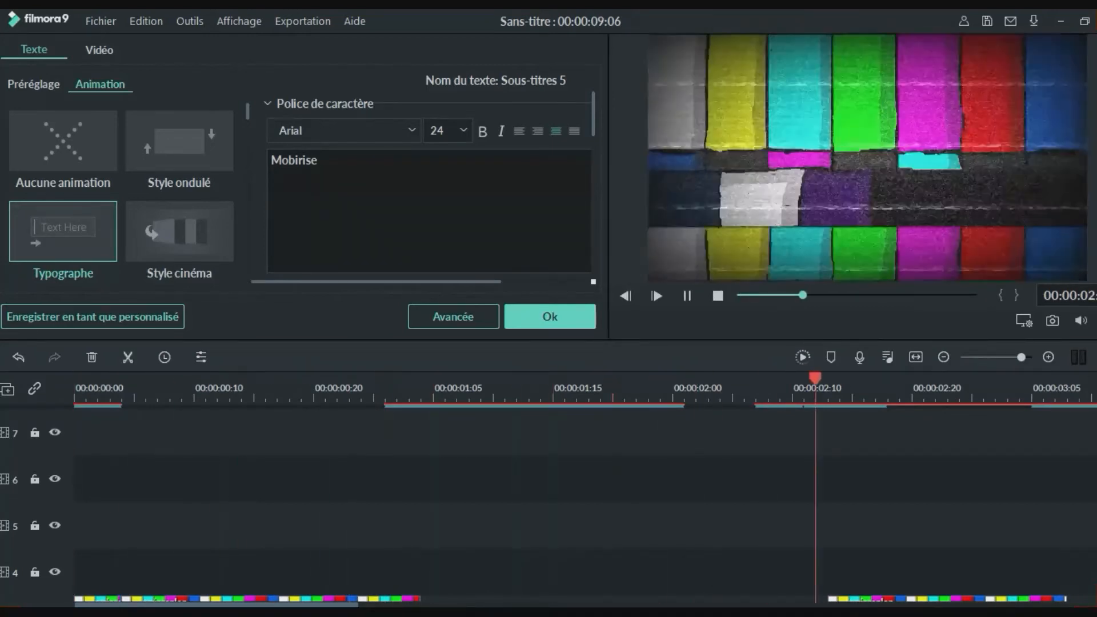
pyautogui.press('space')
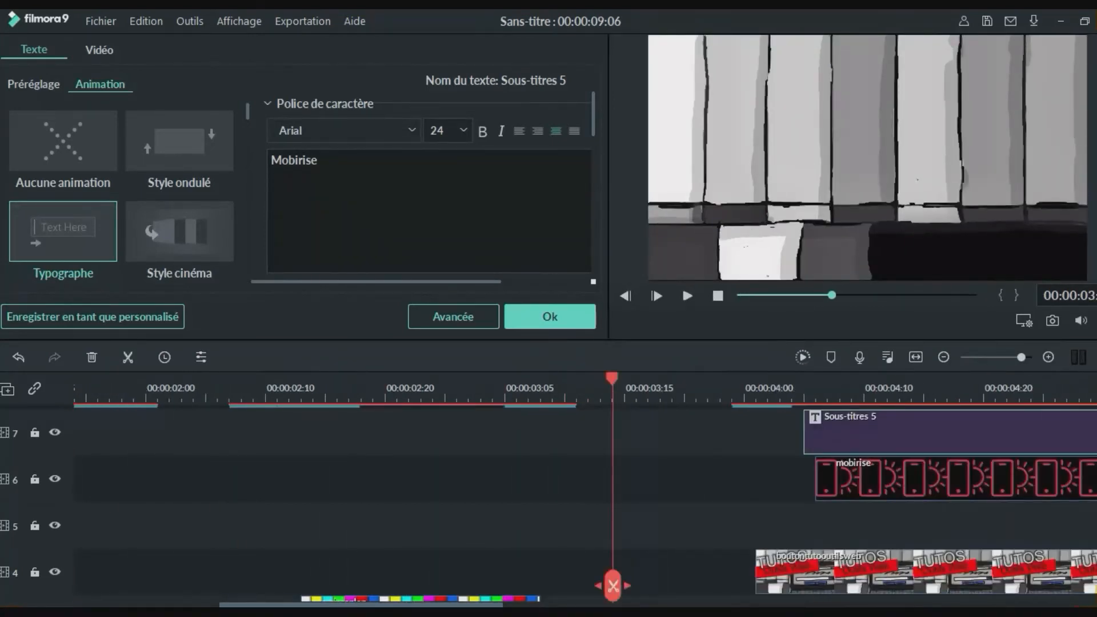
pyautogui.click(613, 586)
pyautogui.scroll(1, 586, 503)
pyautogui.scroll(-7, 586, 503)
pyautogui.scroll(1, 585, 502)
pyautogui.scroll(2, 614, 585)
pyautogui.scroll(-1, 614, 585)
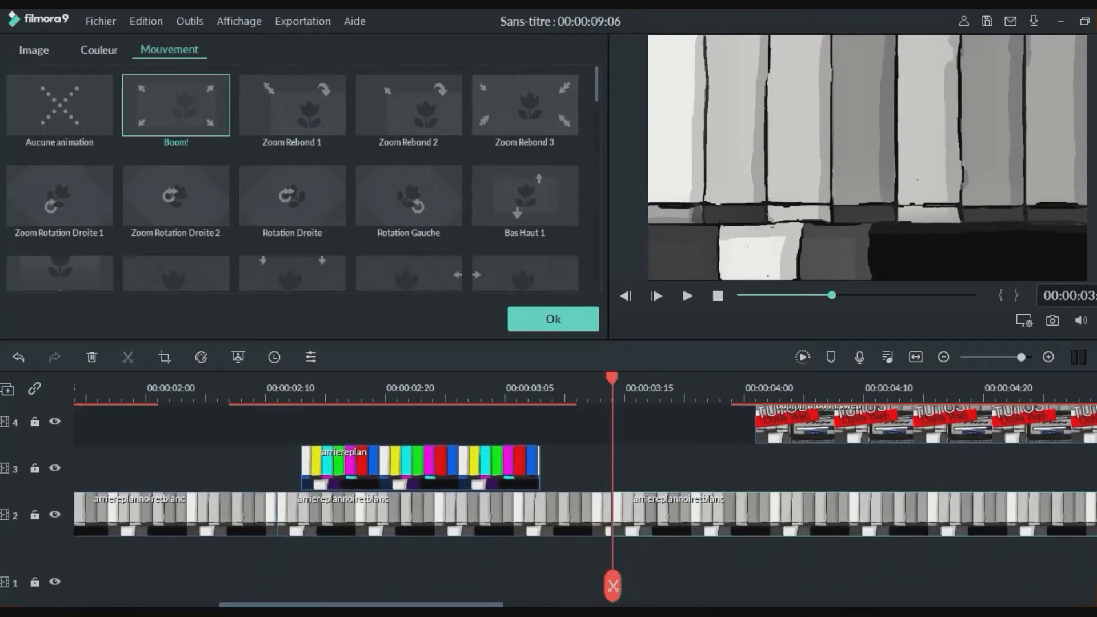
# Delete the clips before the split, shift the remaining clips to the start of the timeline and preview them.
pyautogui.moveTo(551, 559); pyautogui.dragTo(68, 397)
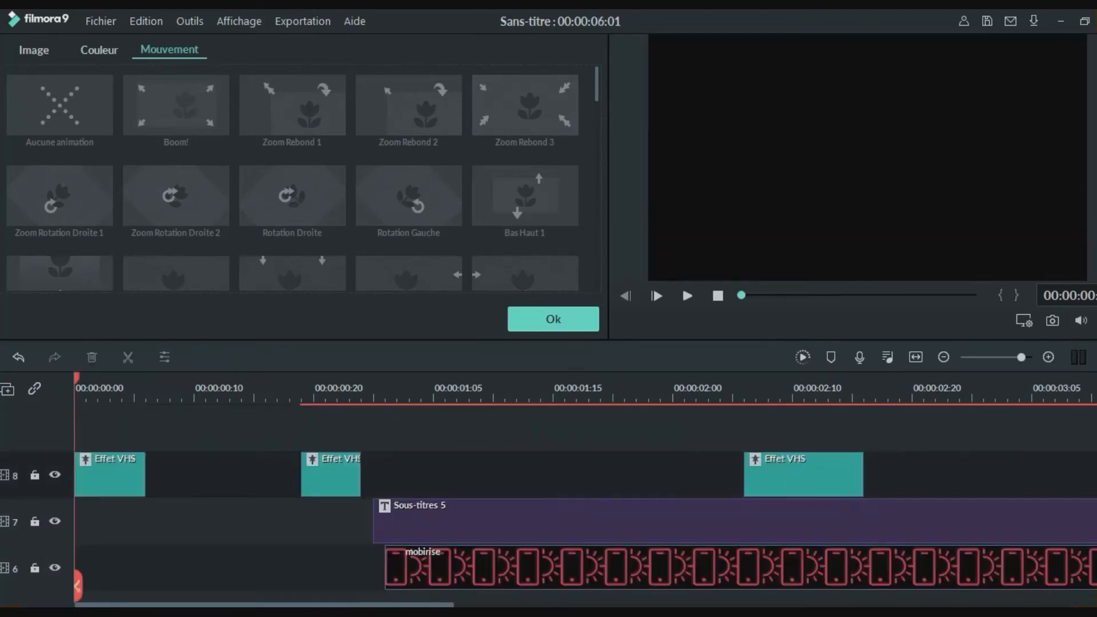
pyautogui.press('space')
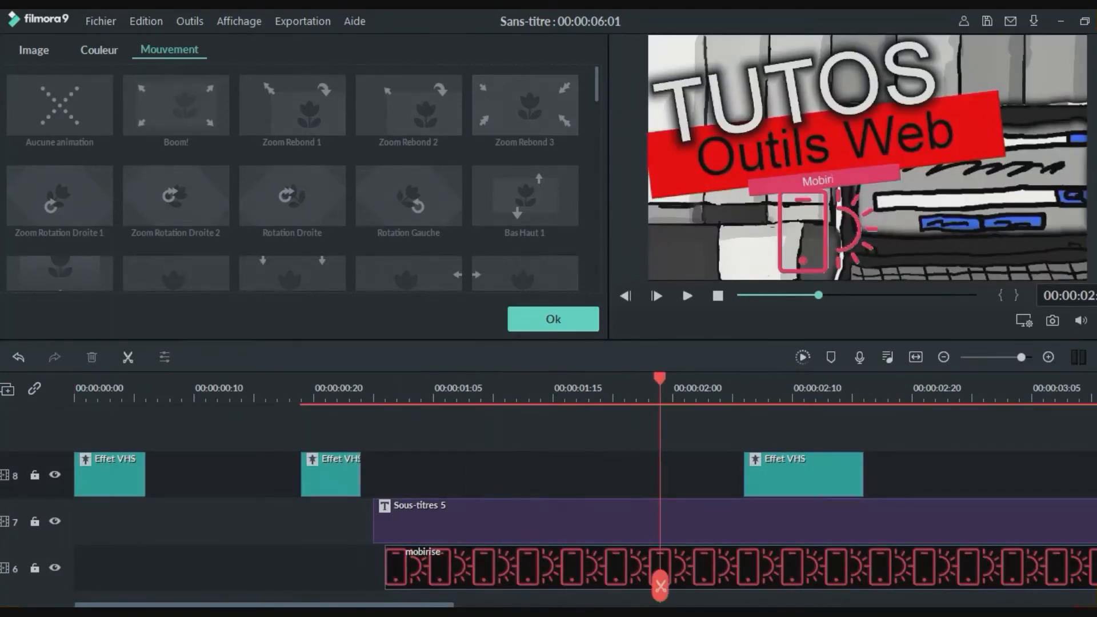
# Try extending the end of the black-and-white background clip and move the clip to the start of the timeline.
pyautogui.hotkey('ctrl', '-')
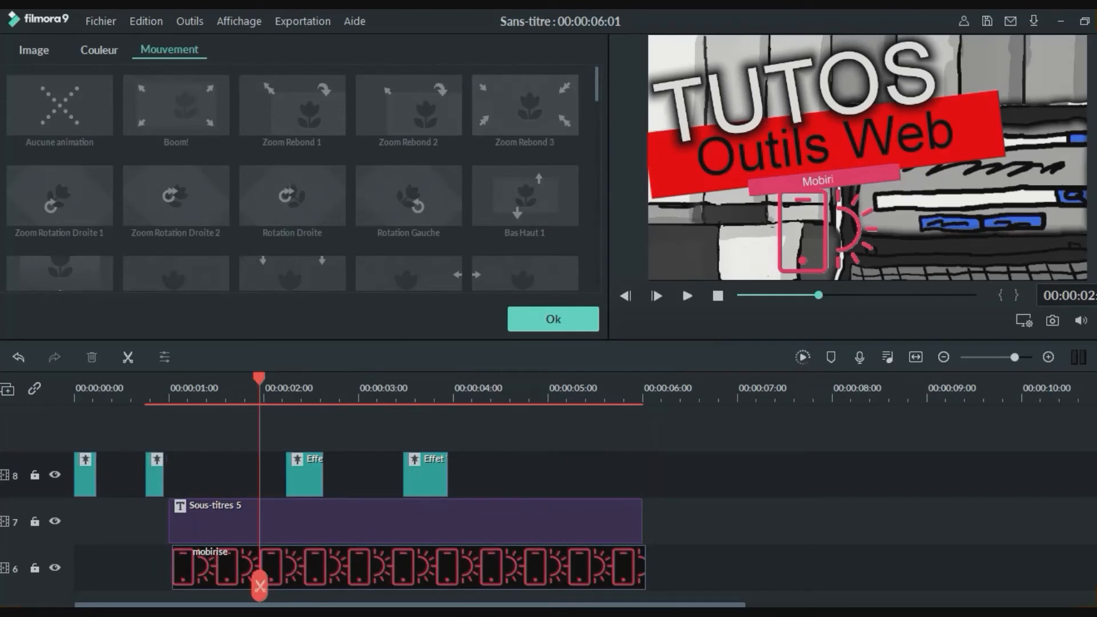
pyautogui.scroll(-3, 400, 514)
pyautogui.click(227, 566)
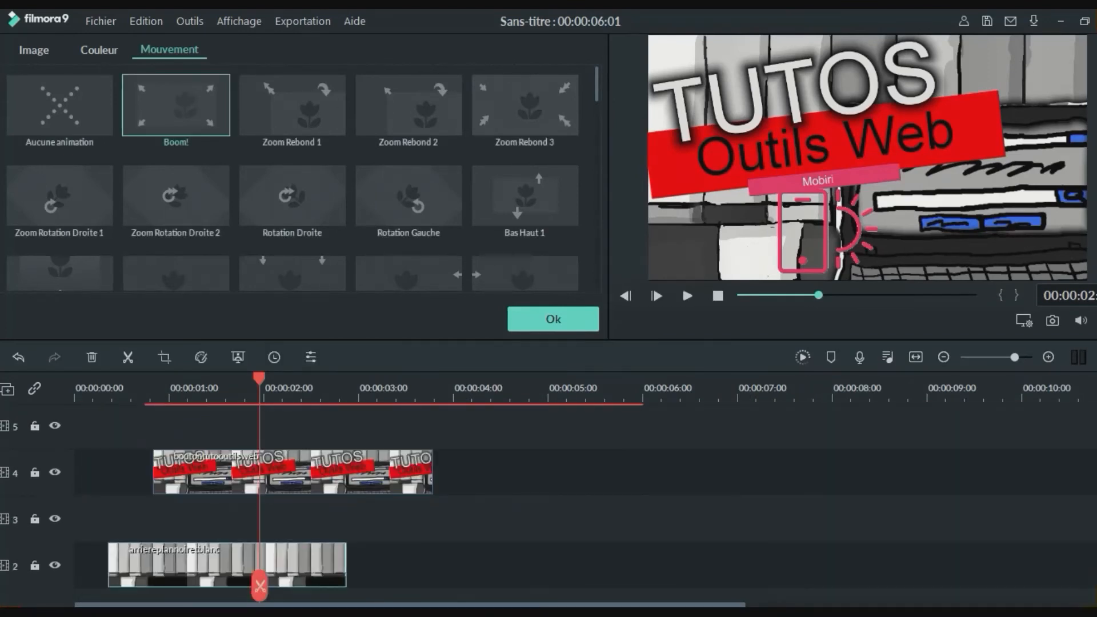
pyautogui.moveTo(345, 566); pyautogui.dragTo(380, 565)
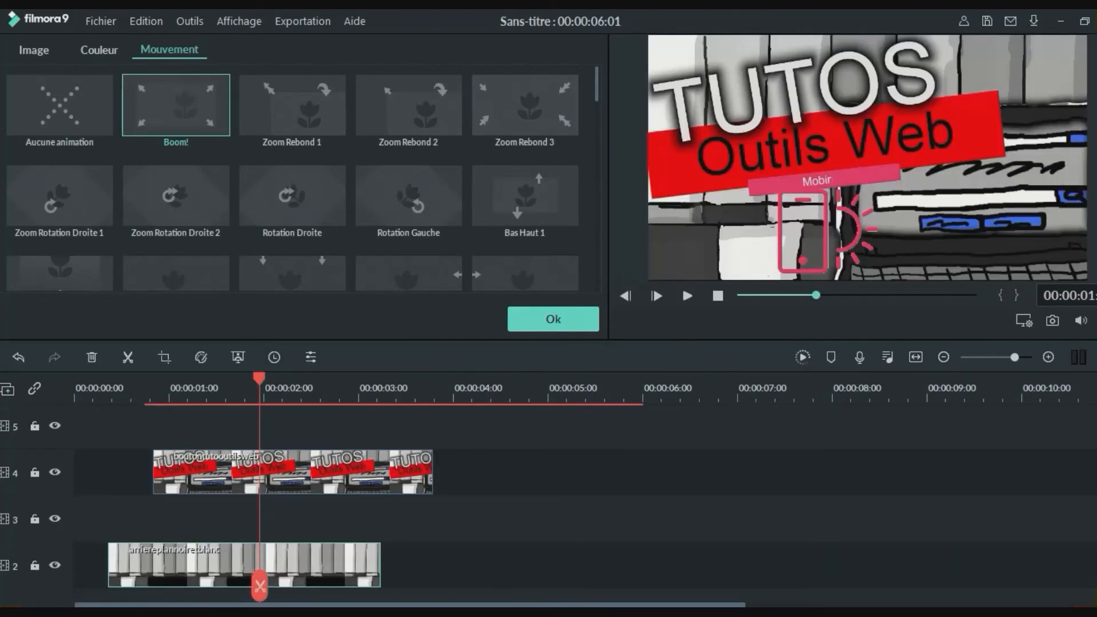
pyautogui.moveTo(228, 566); pyautogui.dragTo(193, 566)
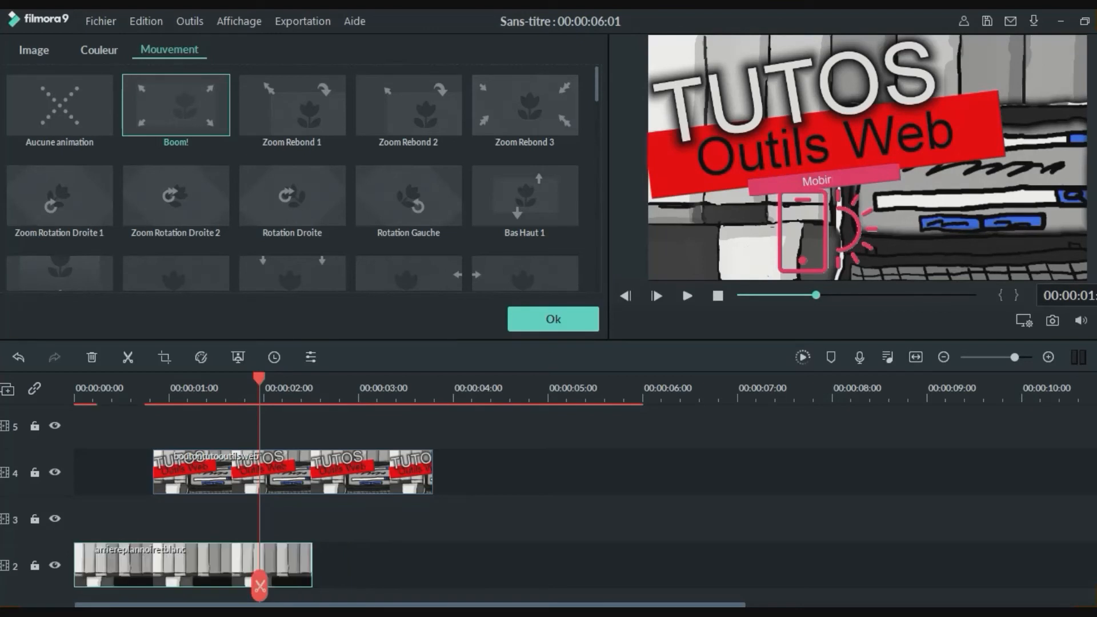
# Preview the sequence, and split the Mobirise title and logo clips at about 3.8 seconds, within the last Effet VHS clip.
pyautogui.press('space')
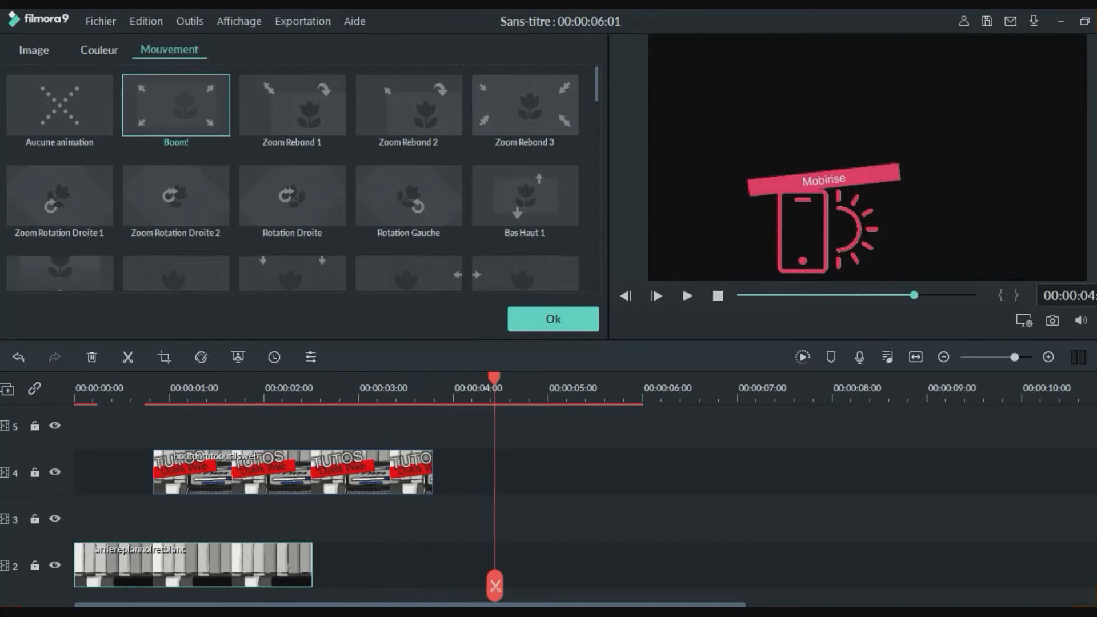
pyautogui.scroll(3, 400, 503)
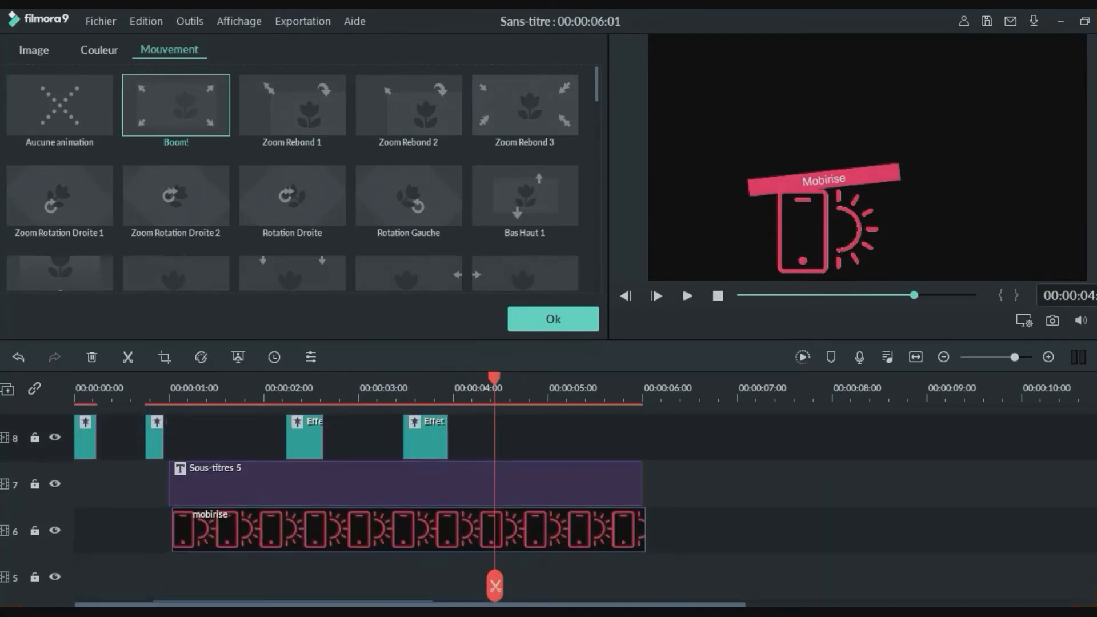
pyautogui.click(418, 390)
pyautogui.moveTo(419, 379); pyautogui.dragTo(435, 379)
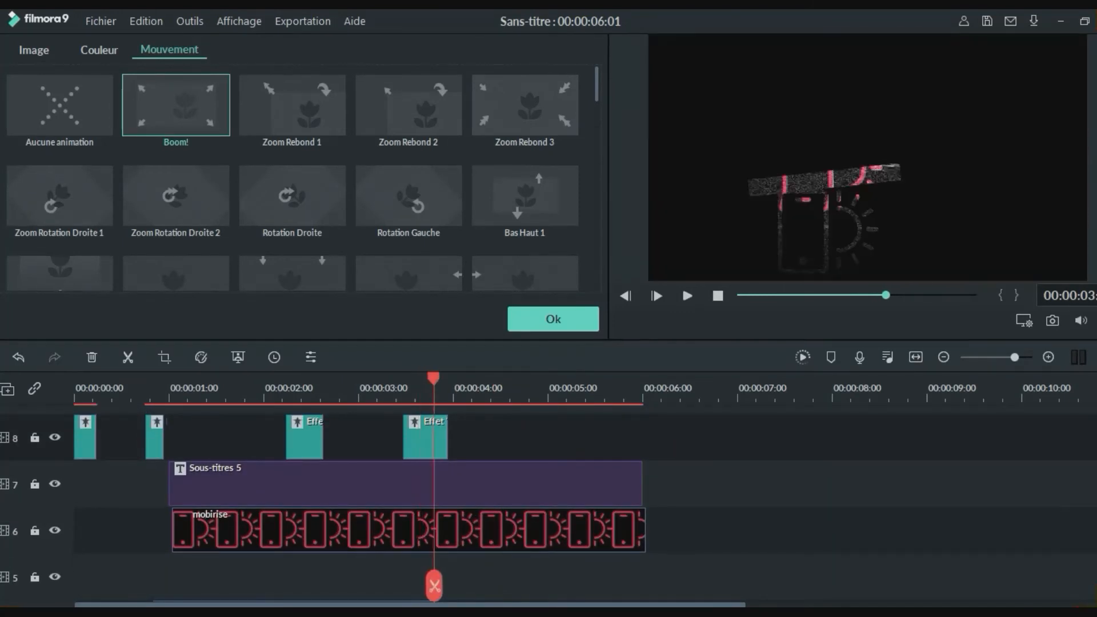
pyautogui.doubleClick(405, 484)
pyautogui.click(446, 532)
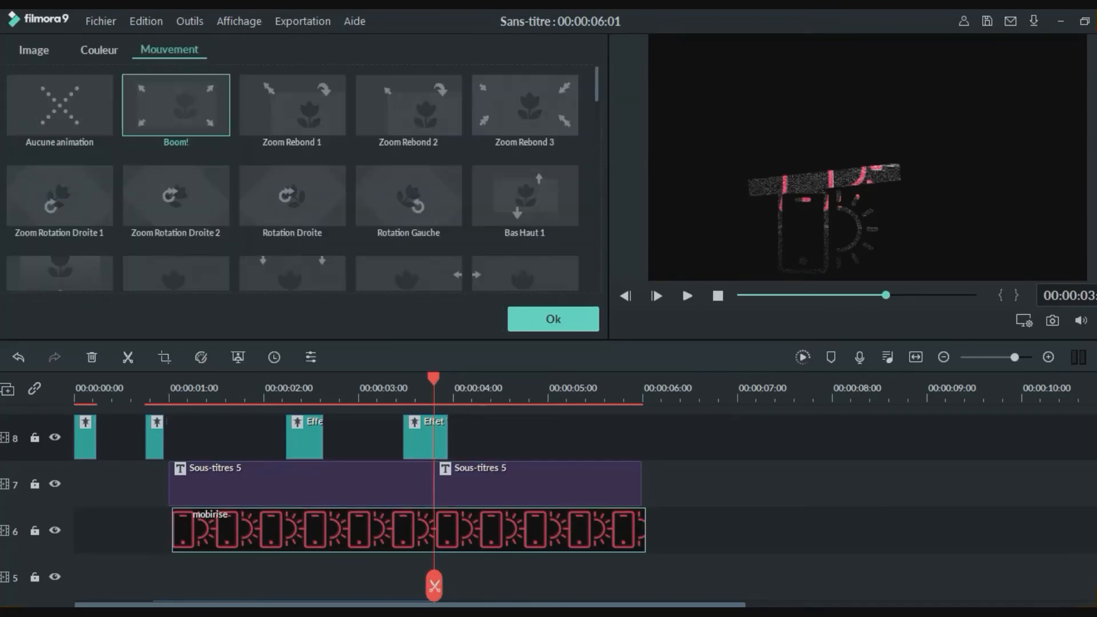
pyautogui.doubleClick(537, 484)
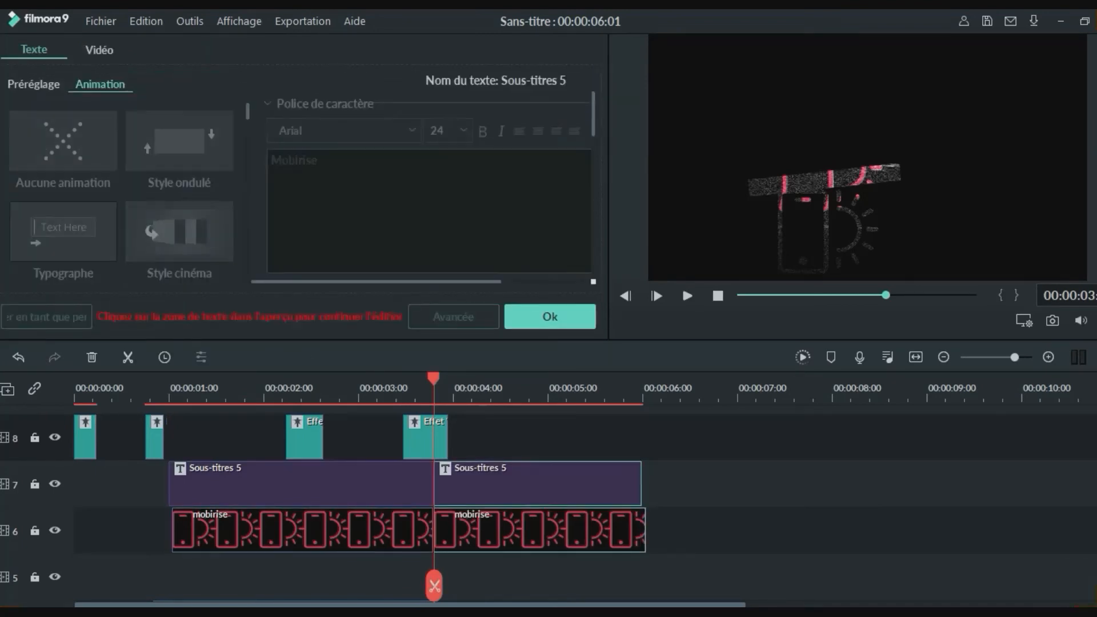